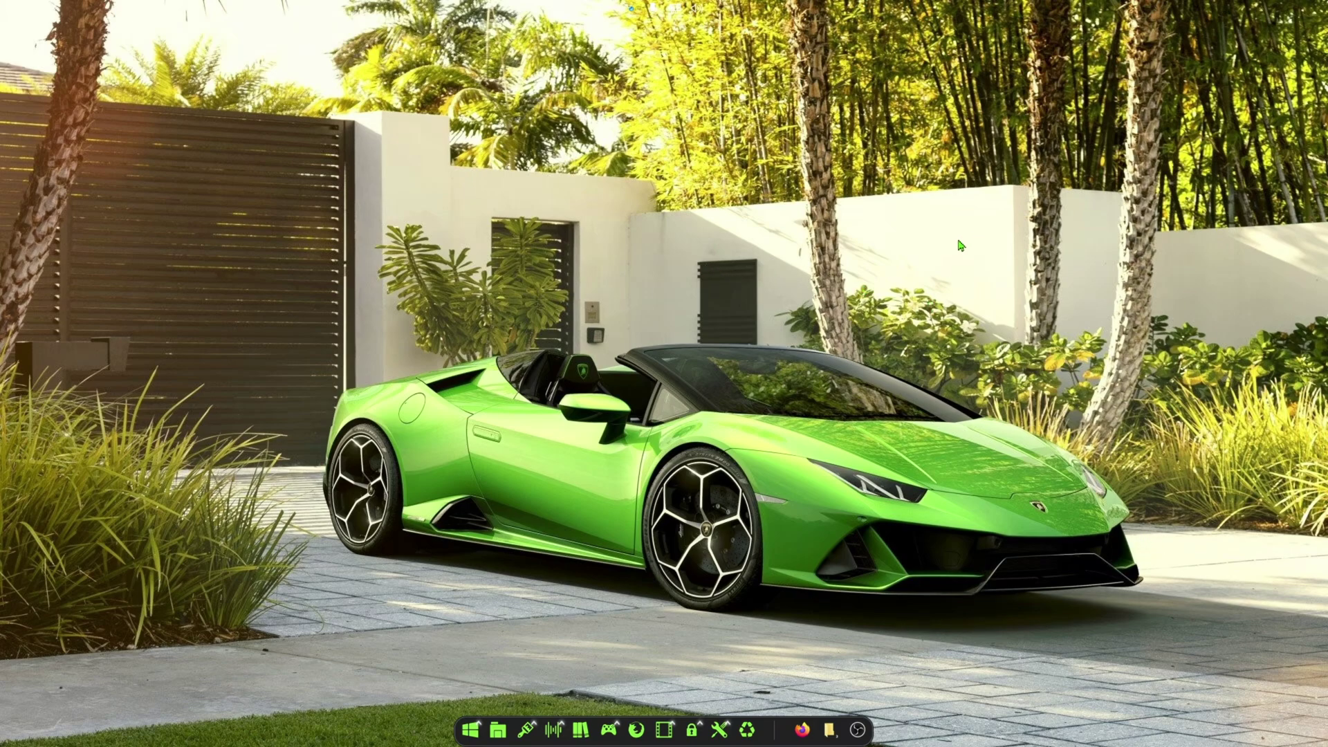
Switch to Firefox and review the Colin McRae: DiRT files on ModDB and the CMCR-DiRT-MTFix v0.1 release on GitHub
left_click(803, 728)
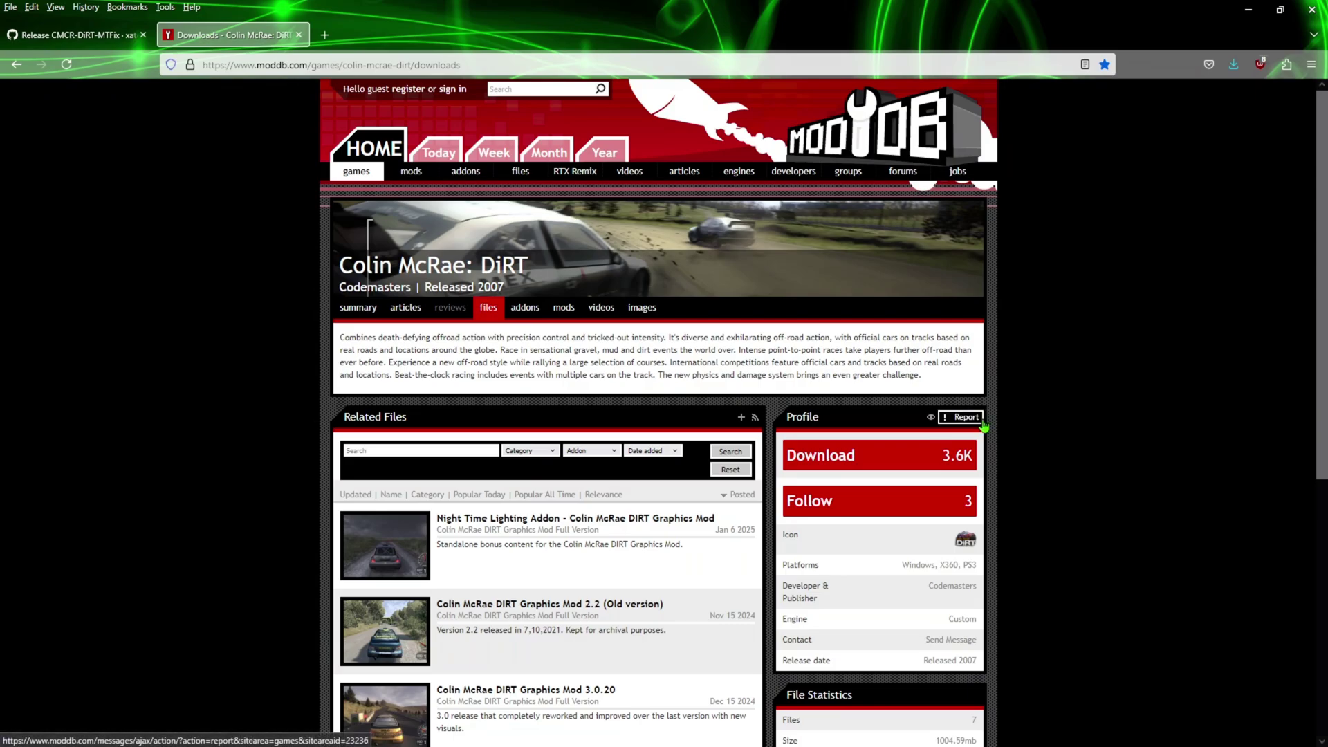
mouse_move(575, 173)
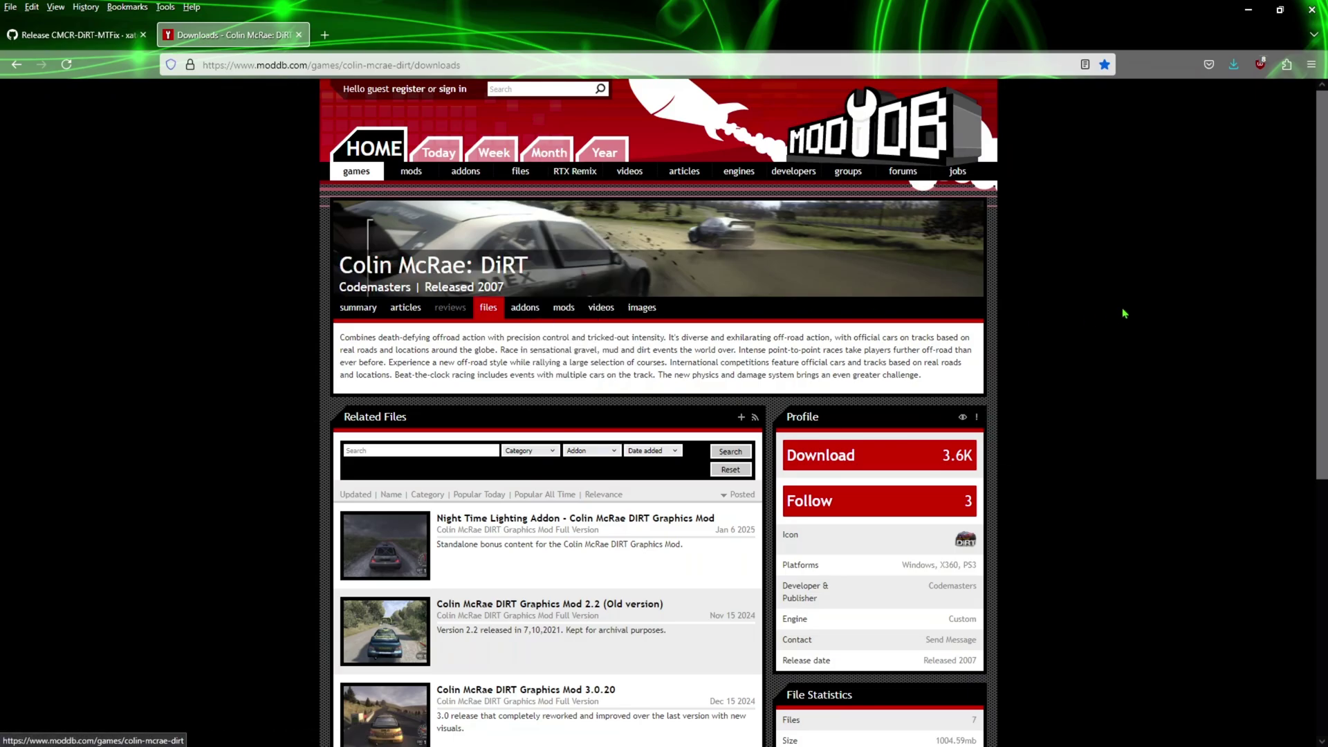
scroll(785, 325, "down", 6)
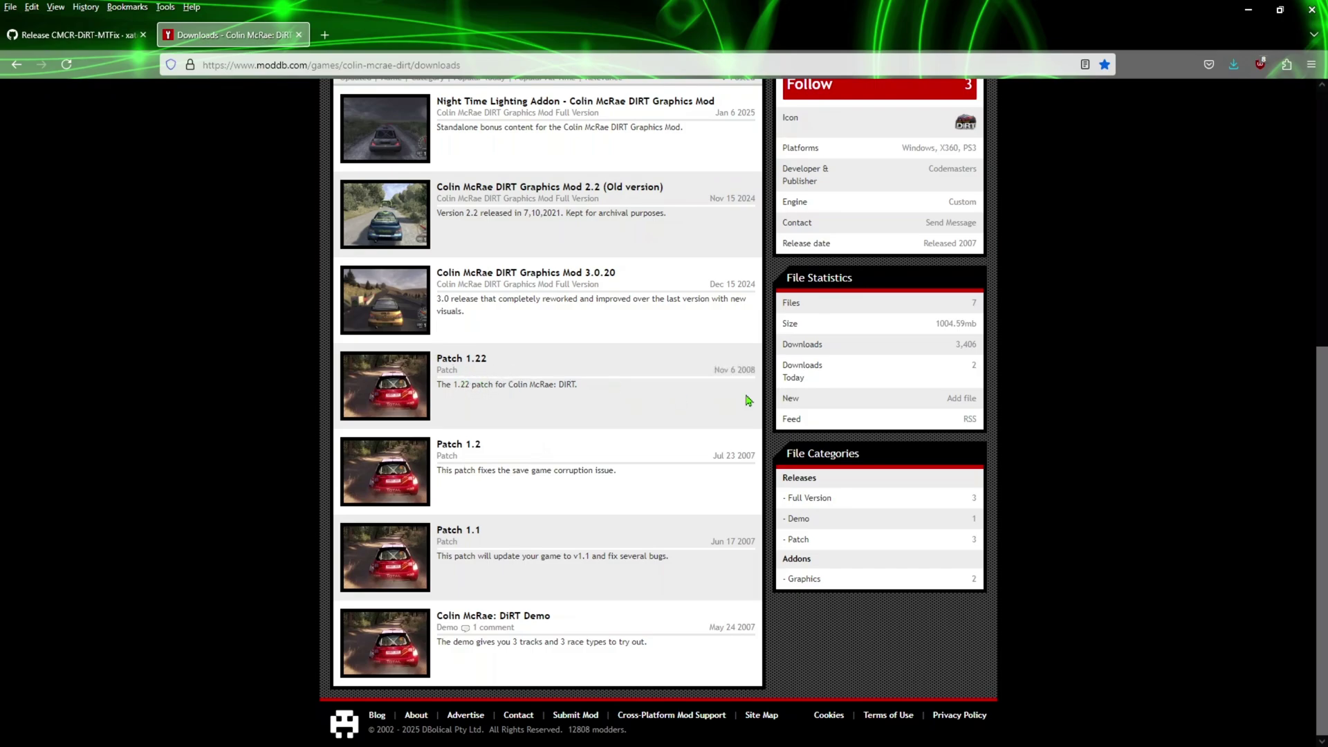
scroll(1010, 408, "up", 2)
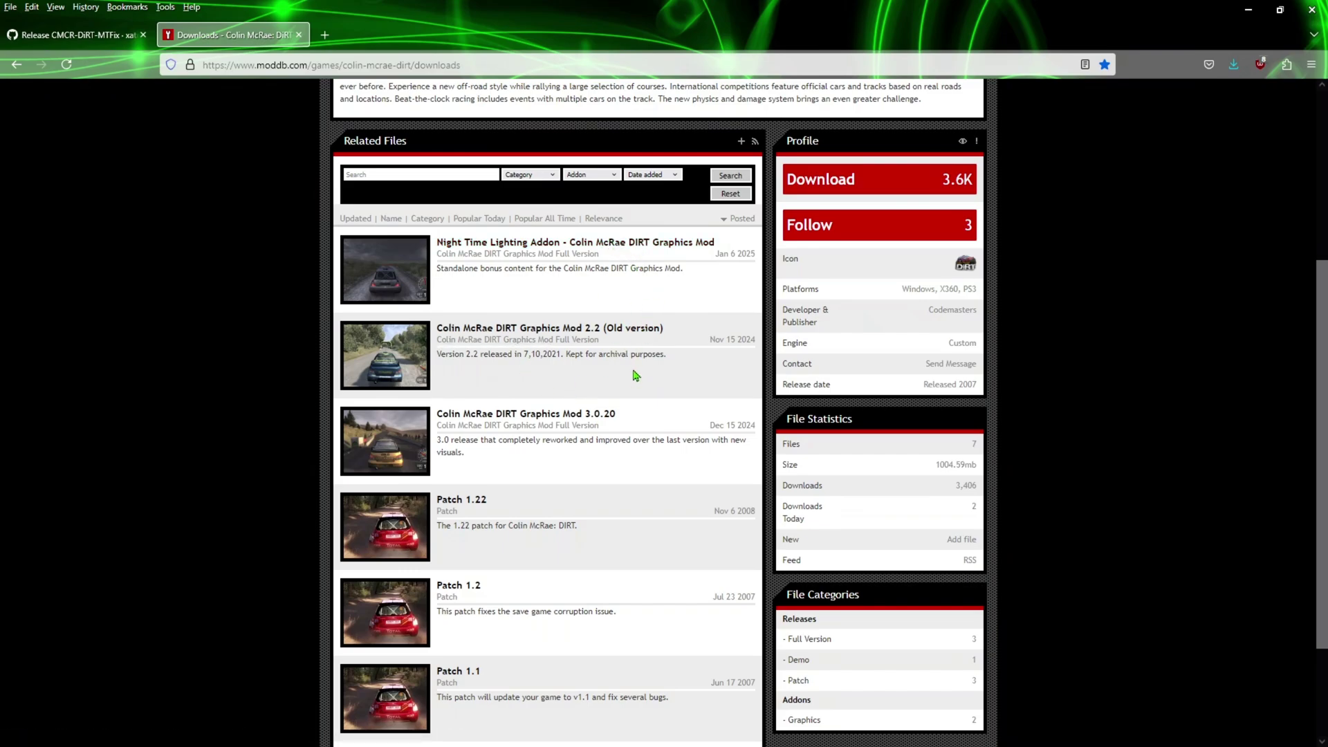
left_click(77, 40)
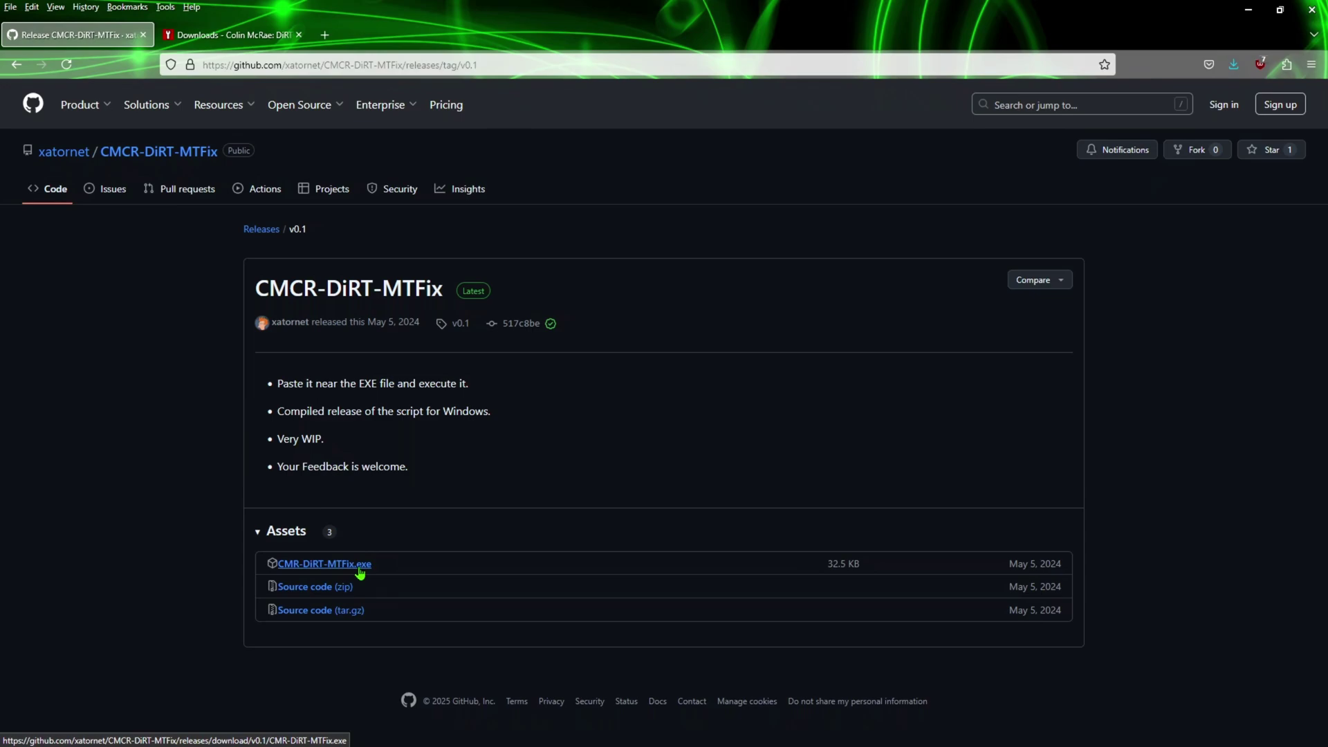
Minimize the browser and bring up the DiRT game folder alongside the desktop folder 11 in File Explorer
left_click(1249, 12)
mouse_move(829, 713)
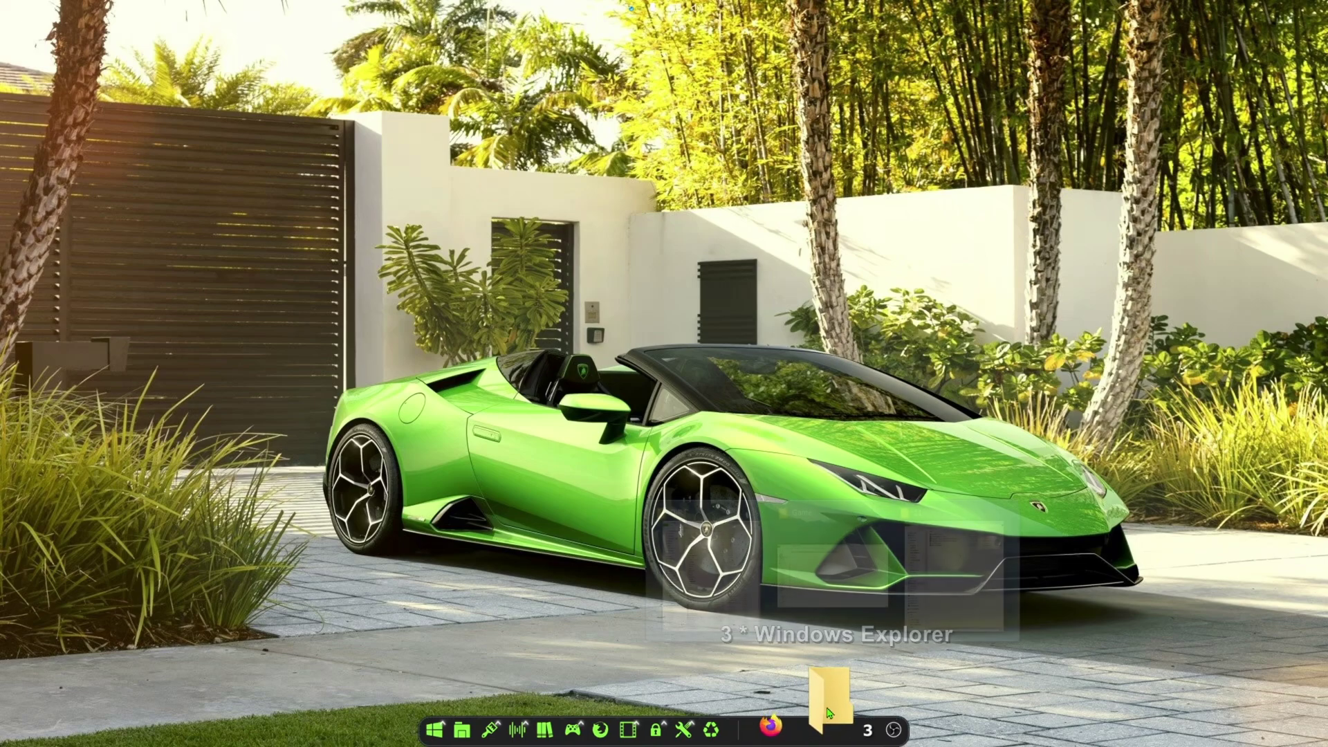
left_click(830, 713)
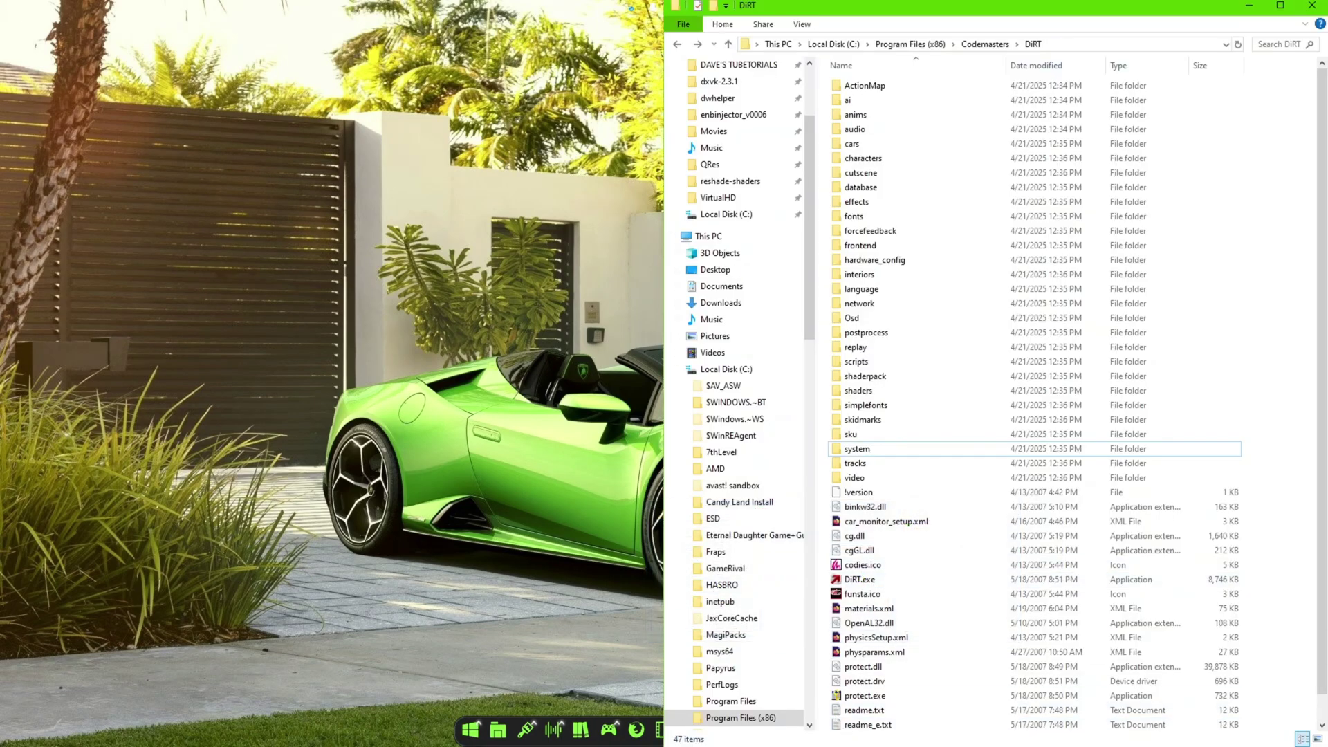
mouse_move(856, 695)
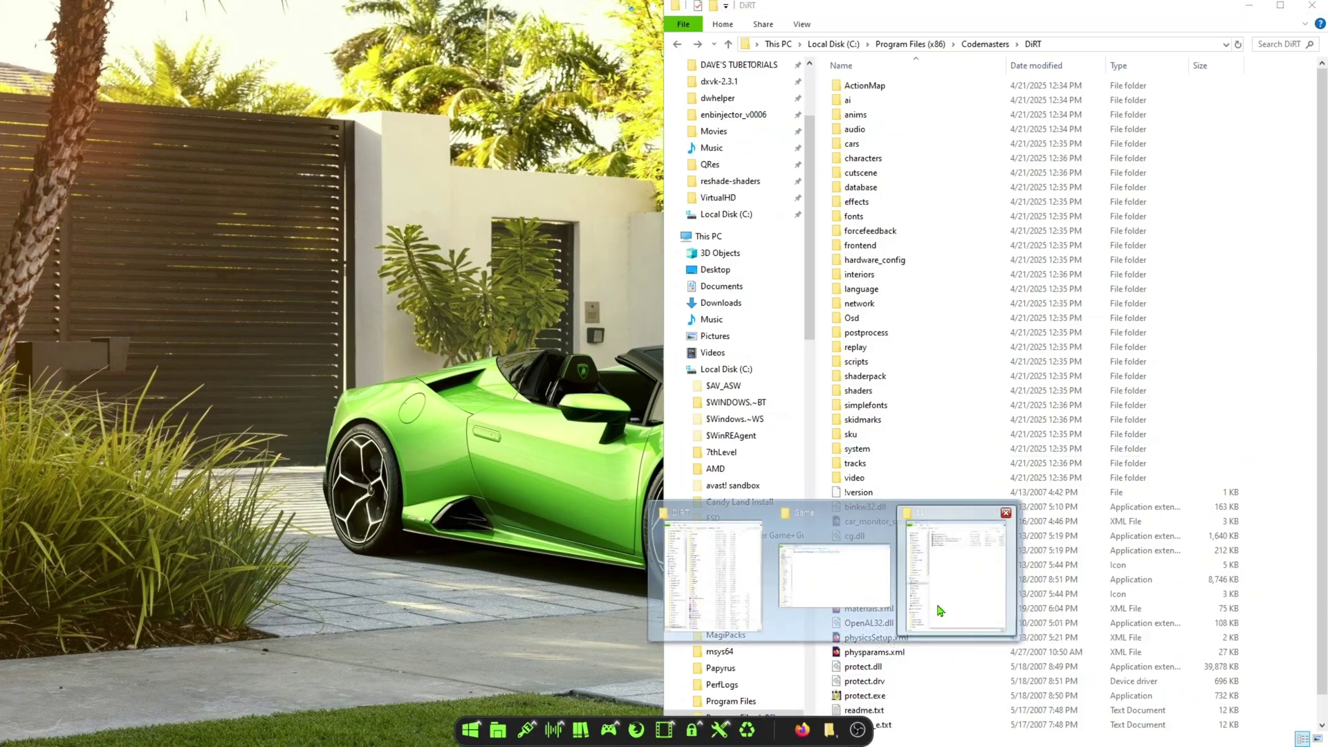
left_click(955, 582)
left_click(971, 493)
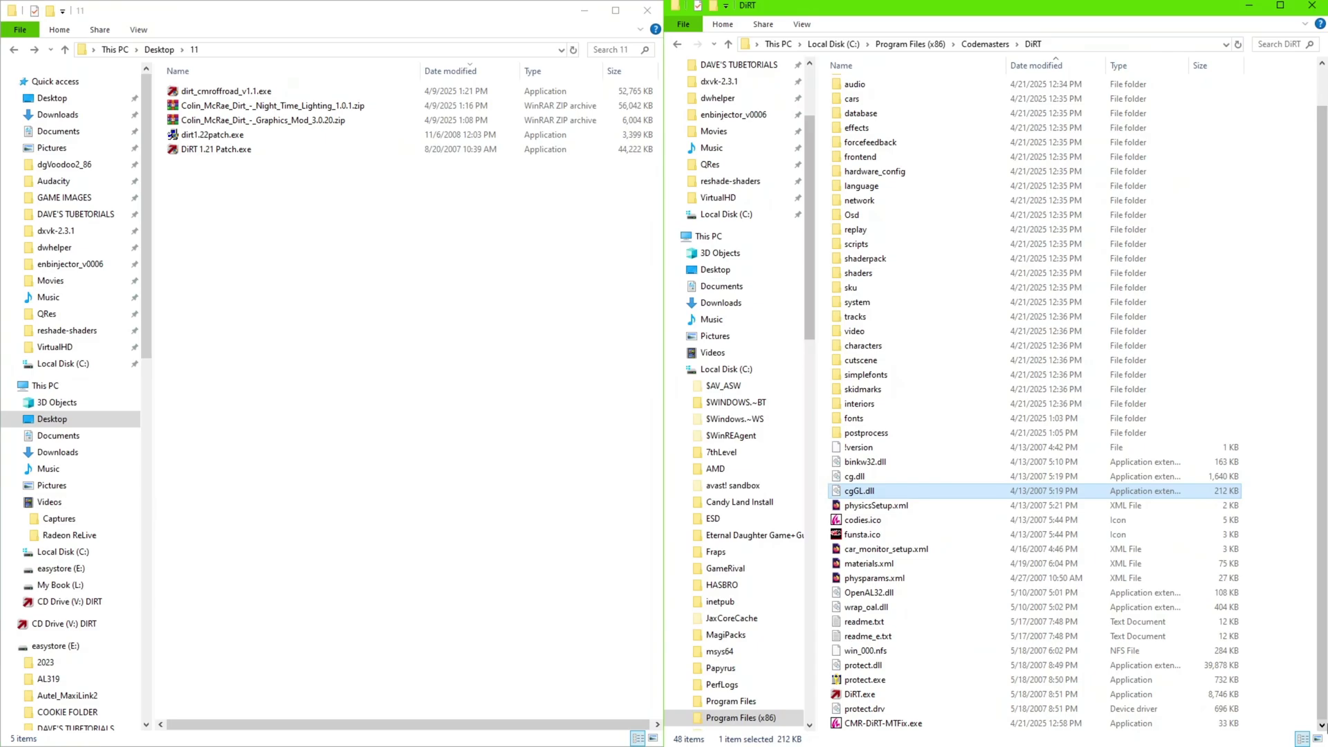
Install the DiRT 1.1 patch from dirt_cmroffroad_v1.1.exe in English into C:\Program Files (x86)\Codemasters\DiRT, without opening the readme or patch notes
double_click(225, 93)
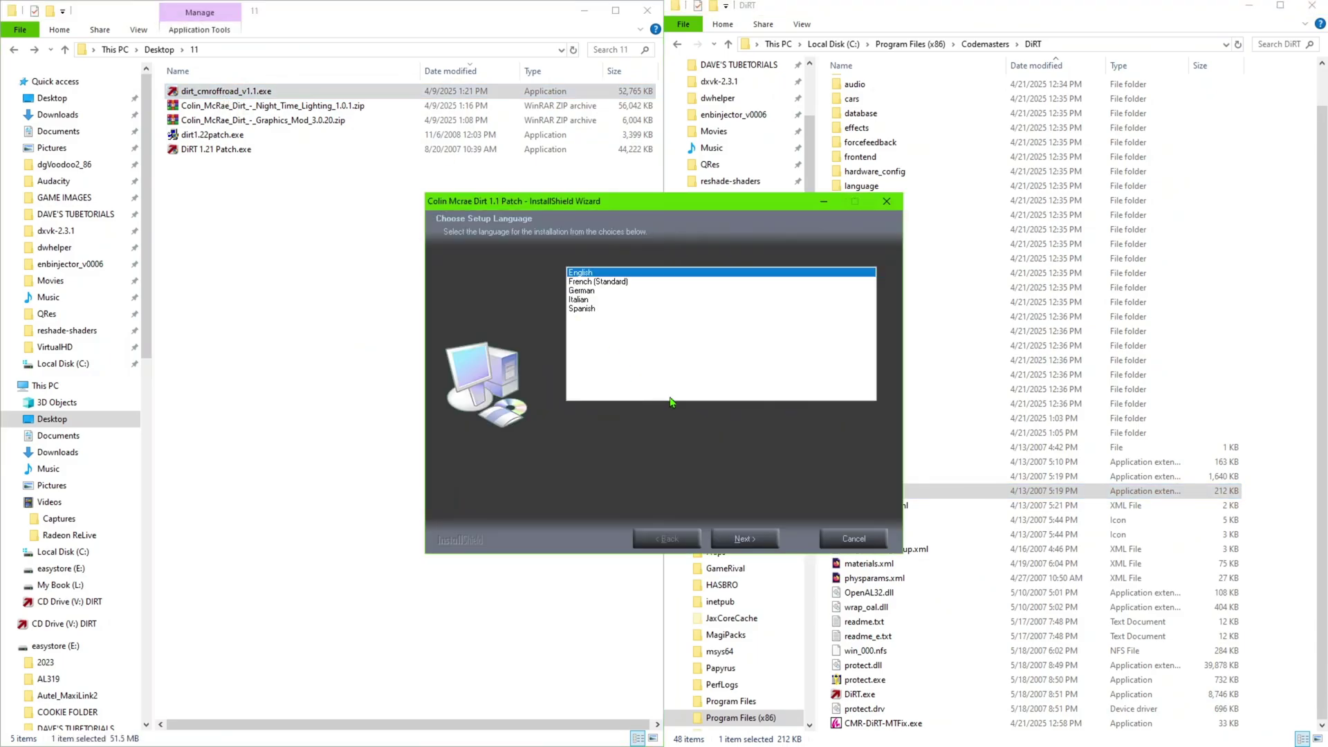
left_click(743, 539)
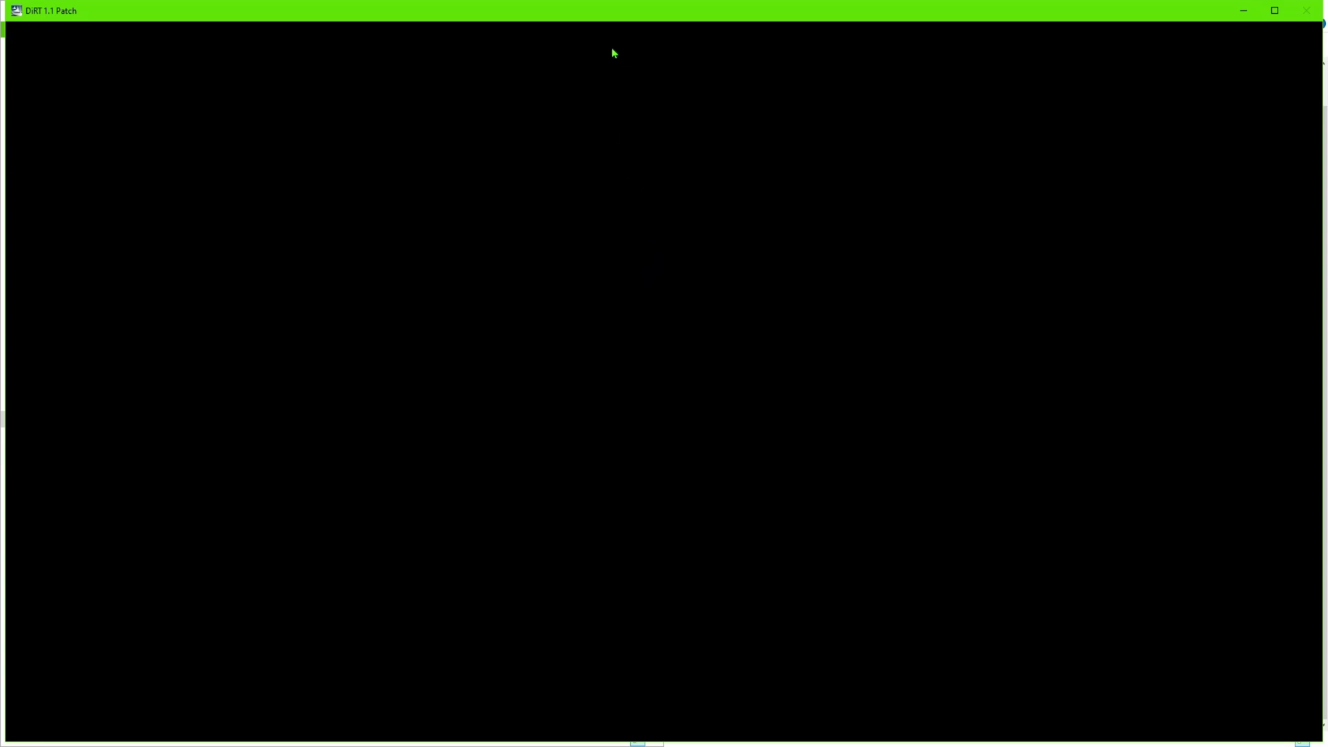
left_click(742, 538)
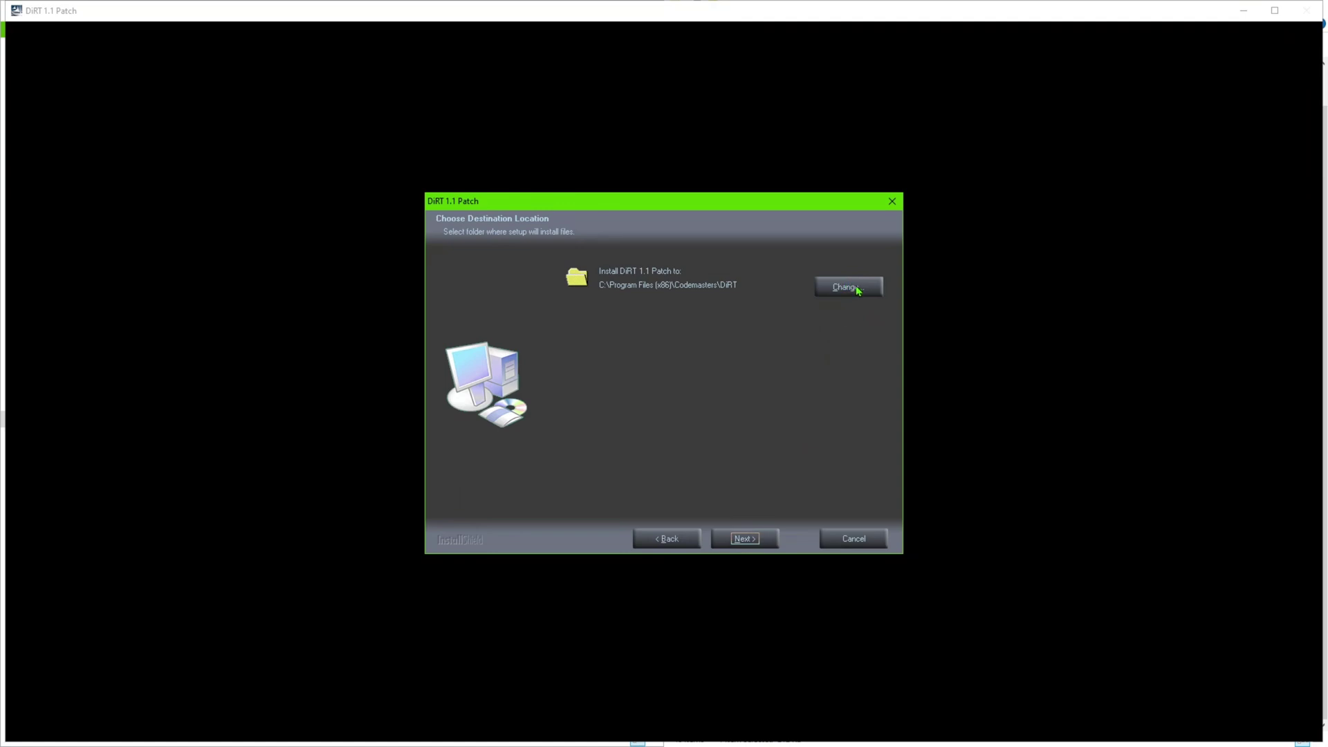
left_click(747, 539)
left_click(752, 540)
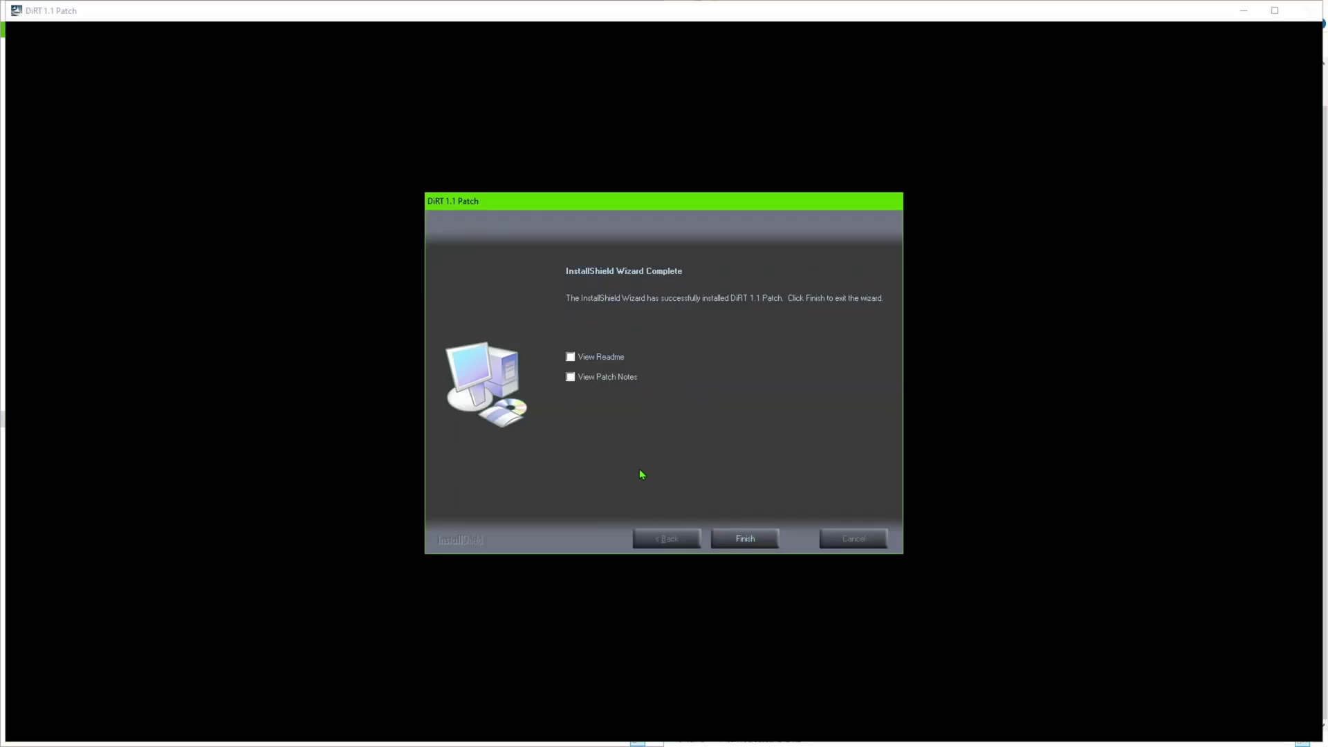
left_click(756, 542)
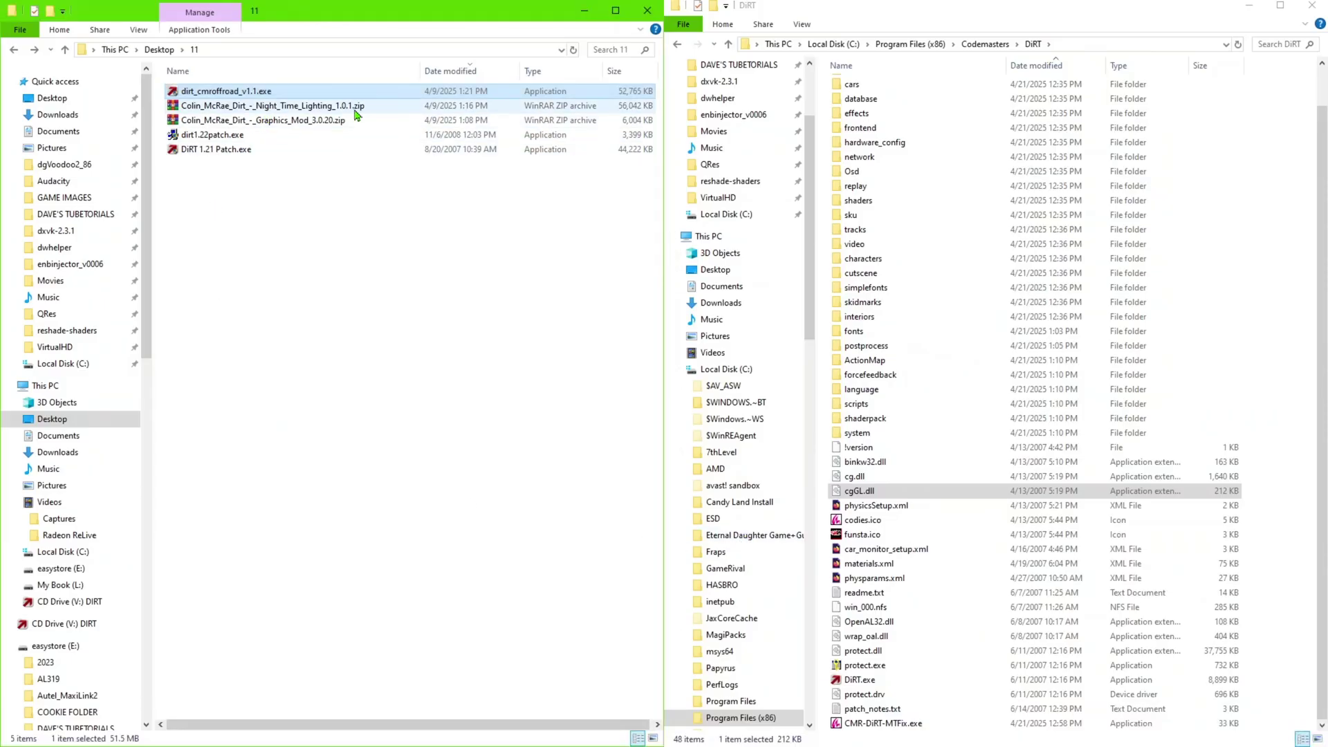
Install the DiRT 1.21 patch from DiRT 1.21 Patch.exe in English into C:\Program Files (x86)\Codemasters\DiRT
double_click(238, 153)
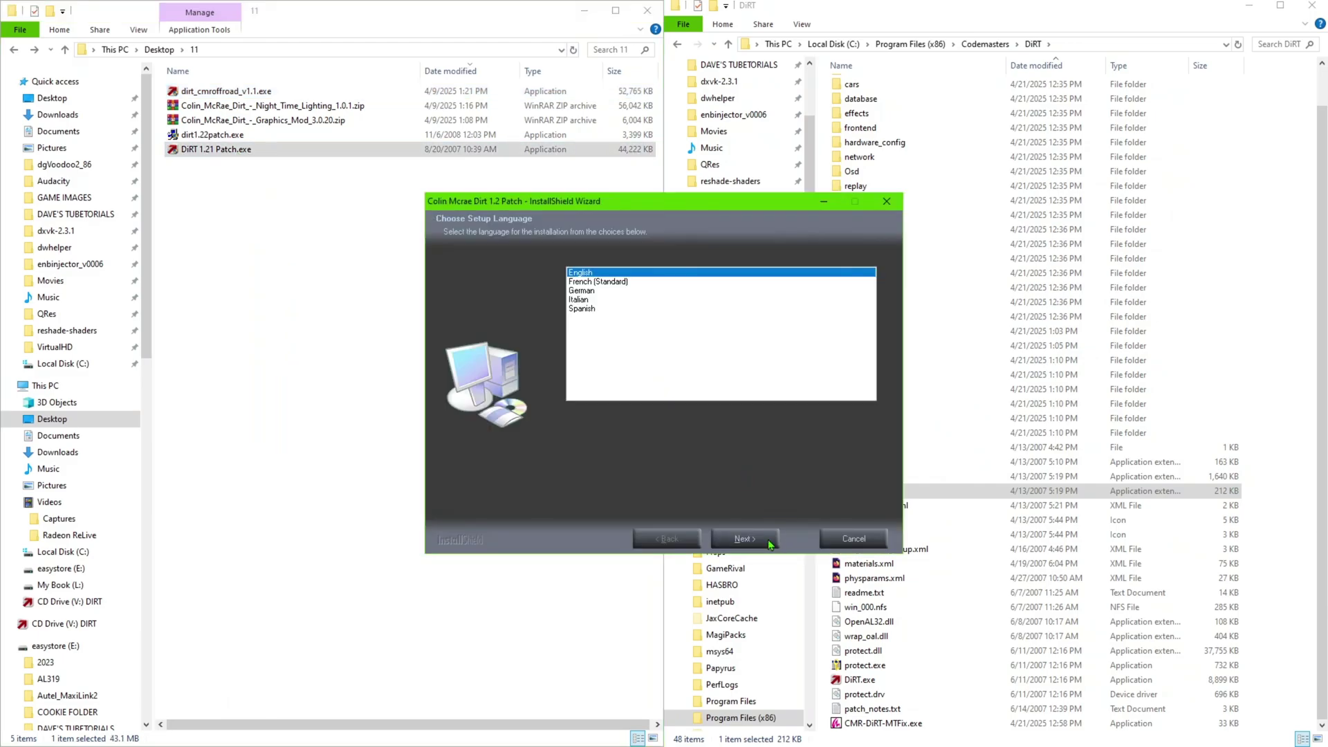
left_click(745, 538)
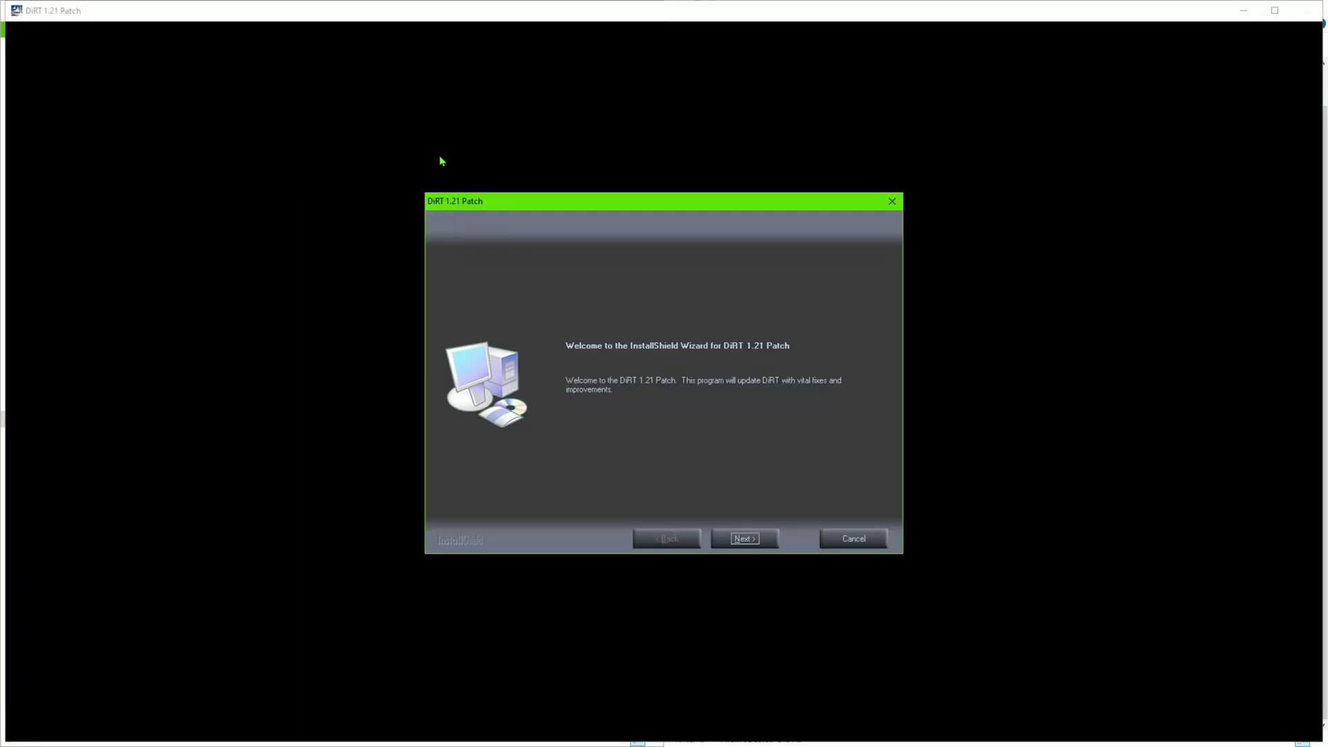
left_click(750, 539)
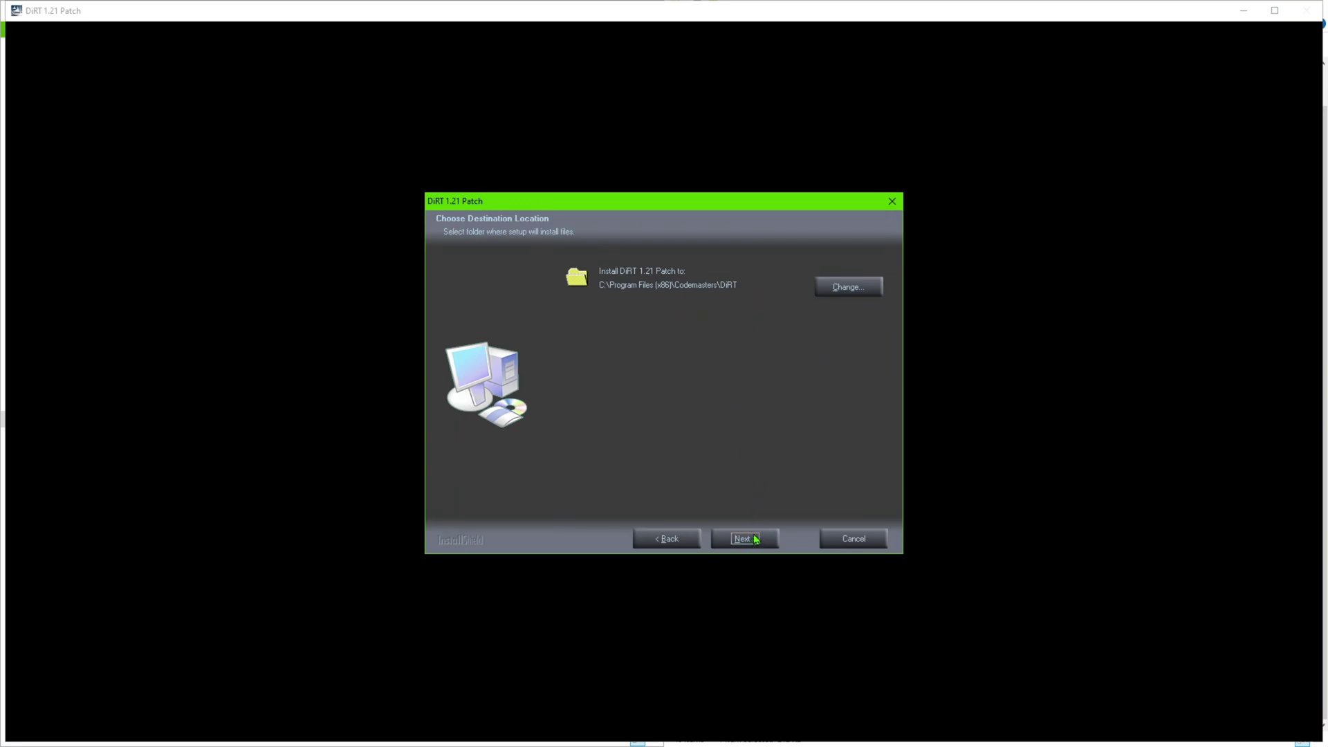
left_click(757, 541)
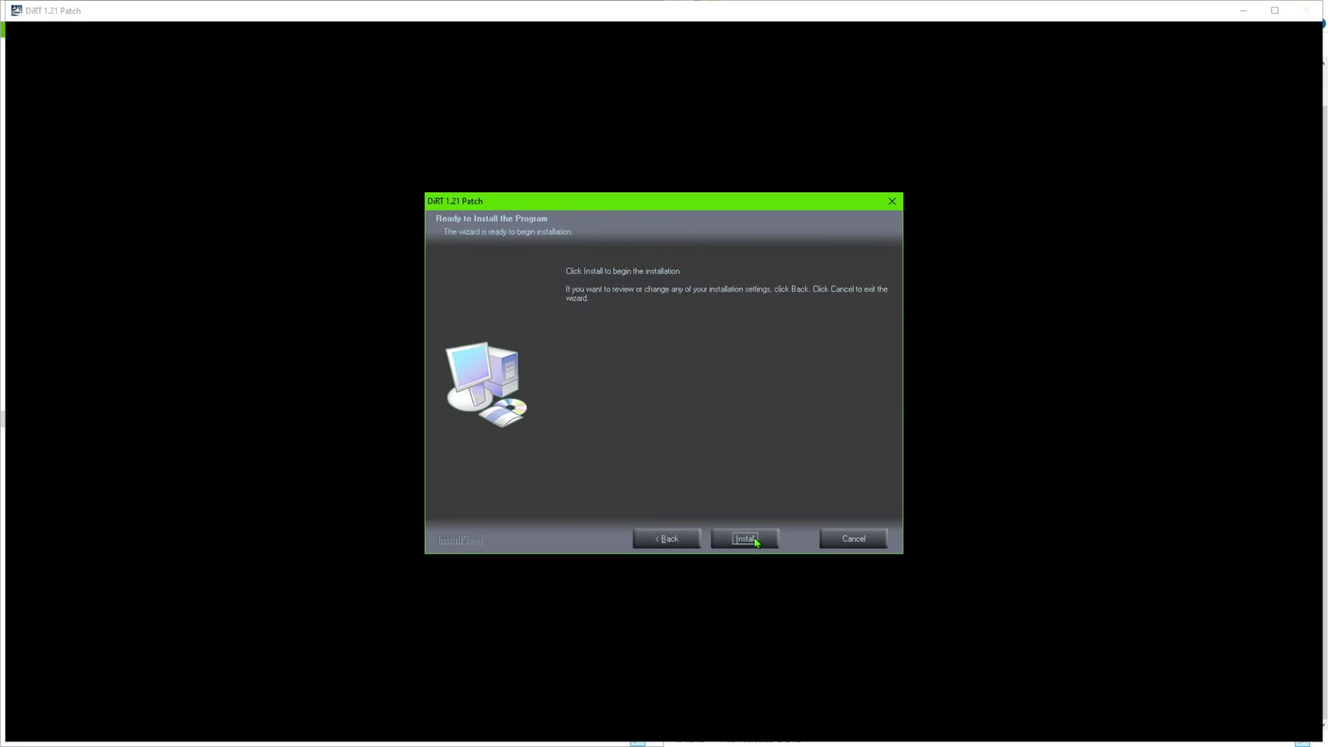
left_click(754, 540)
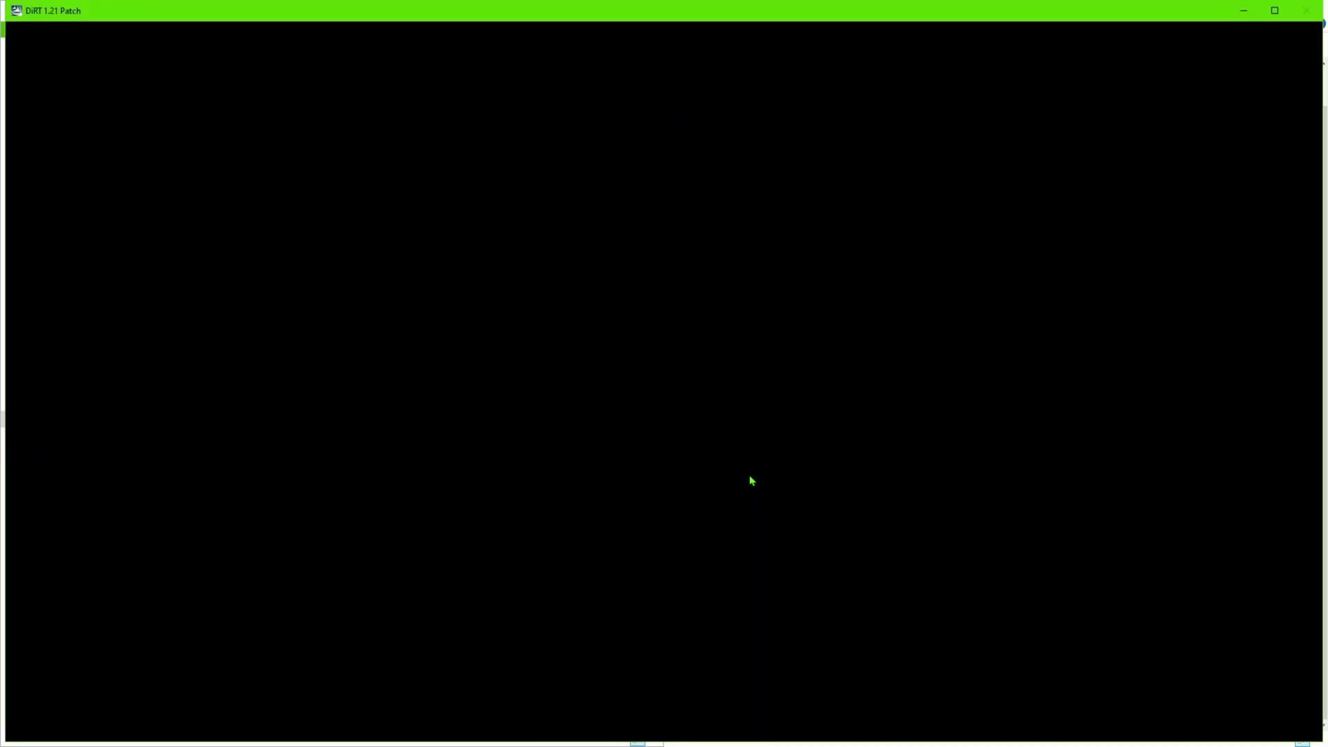
left_click(746, 539)
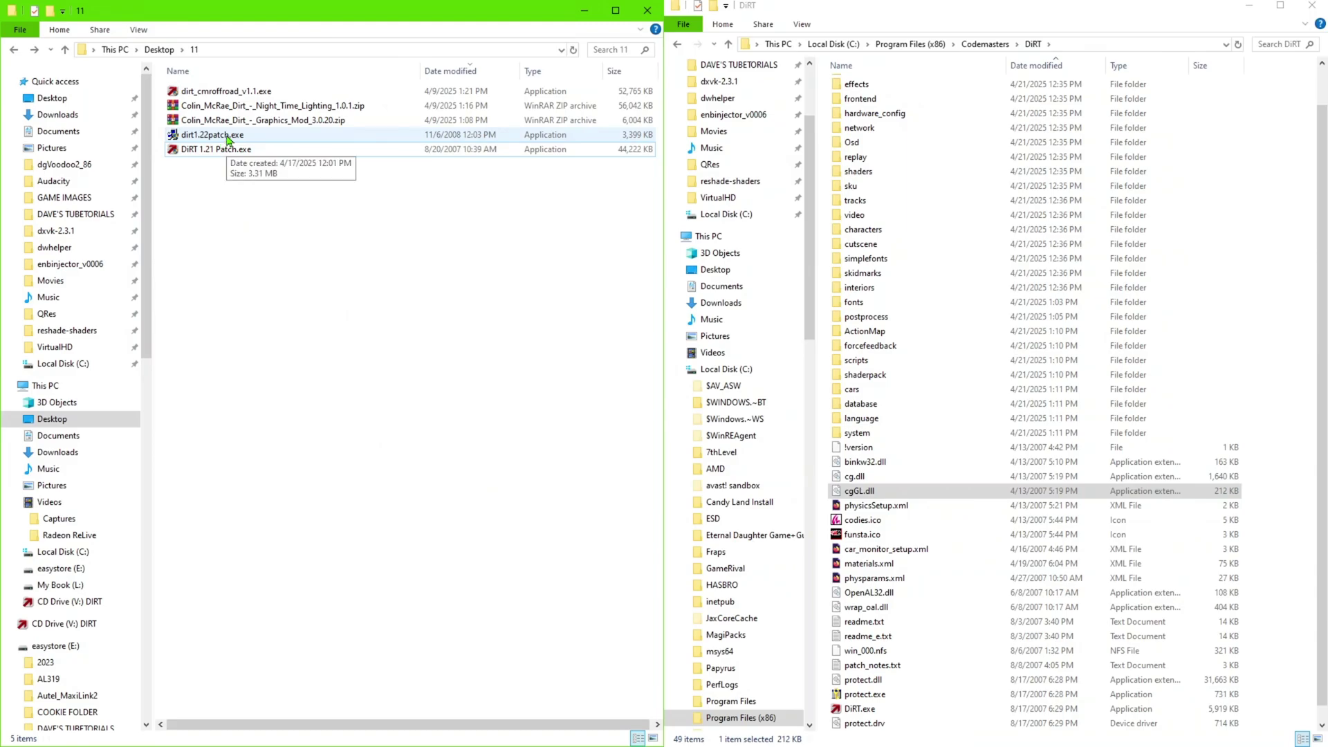
Run dirt1.22patch.exe, accept its license agreement and try to continue with the default destination C:\Program Files\Codemasters\DiRT
double_click(229, 137)
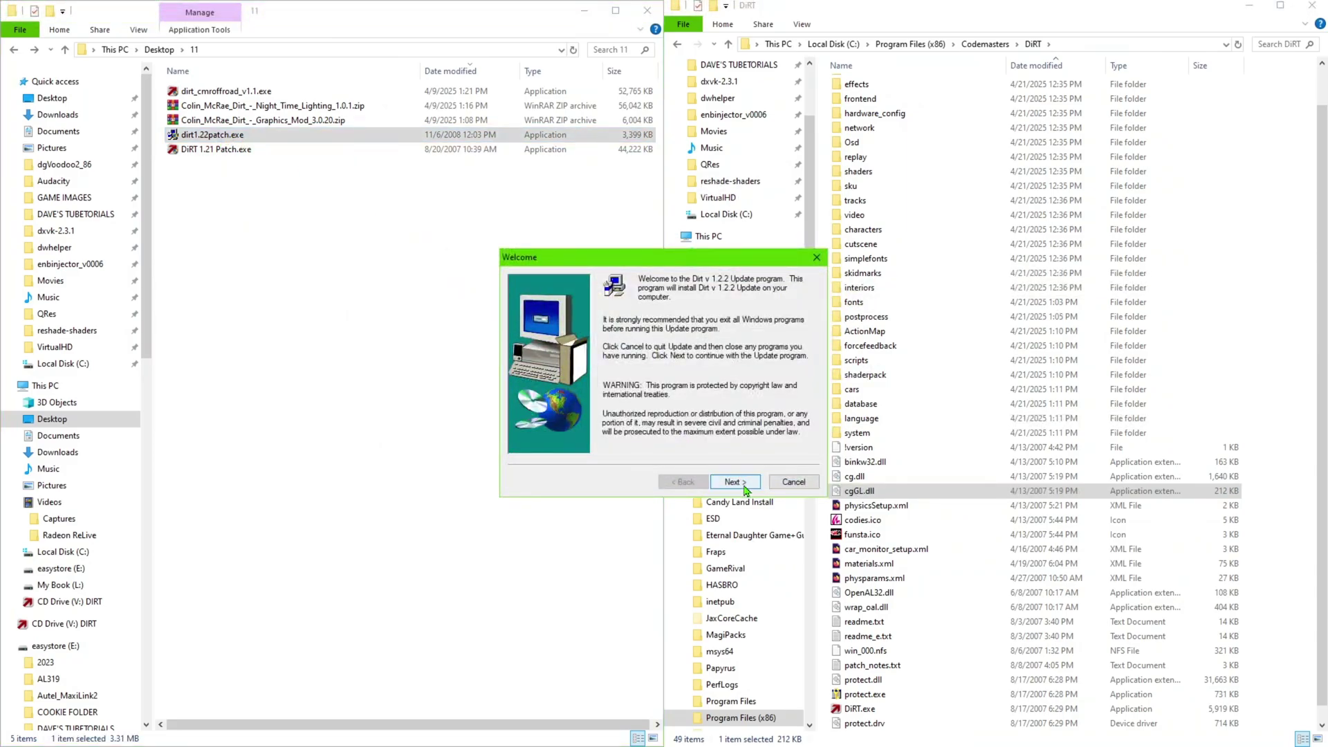
left_click(746, 489)
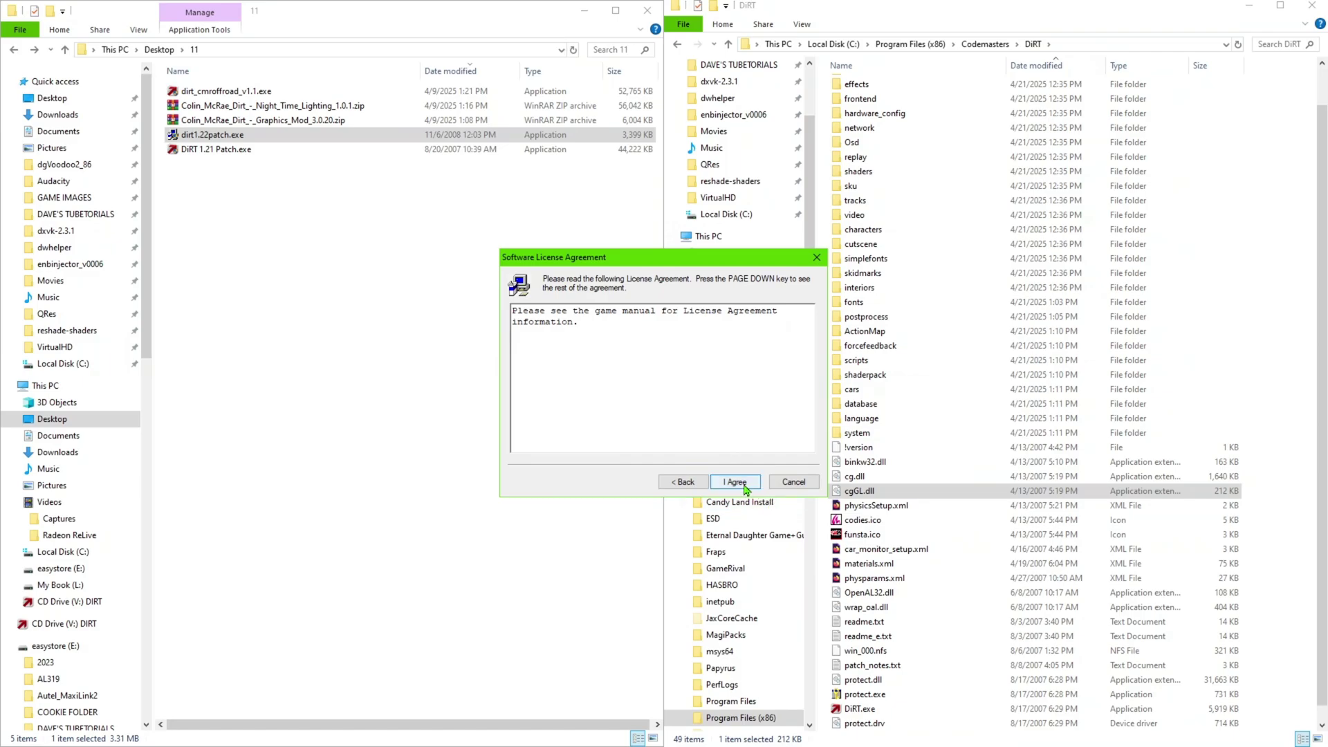
left_click(736, 482)
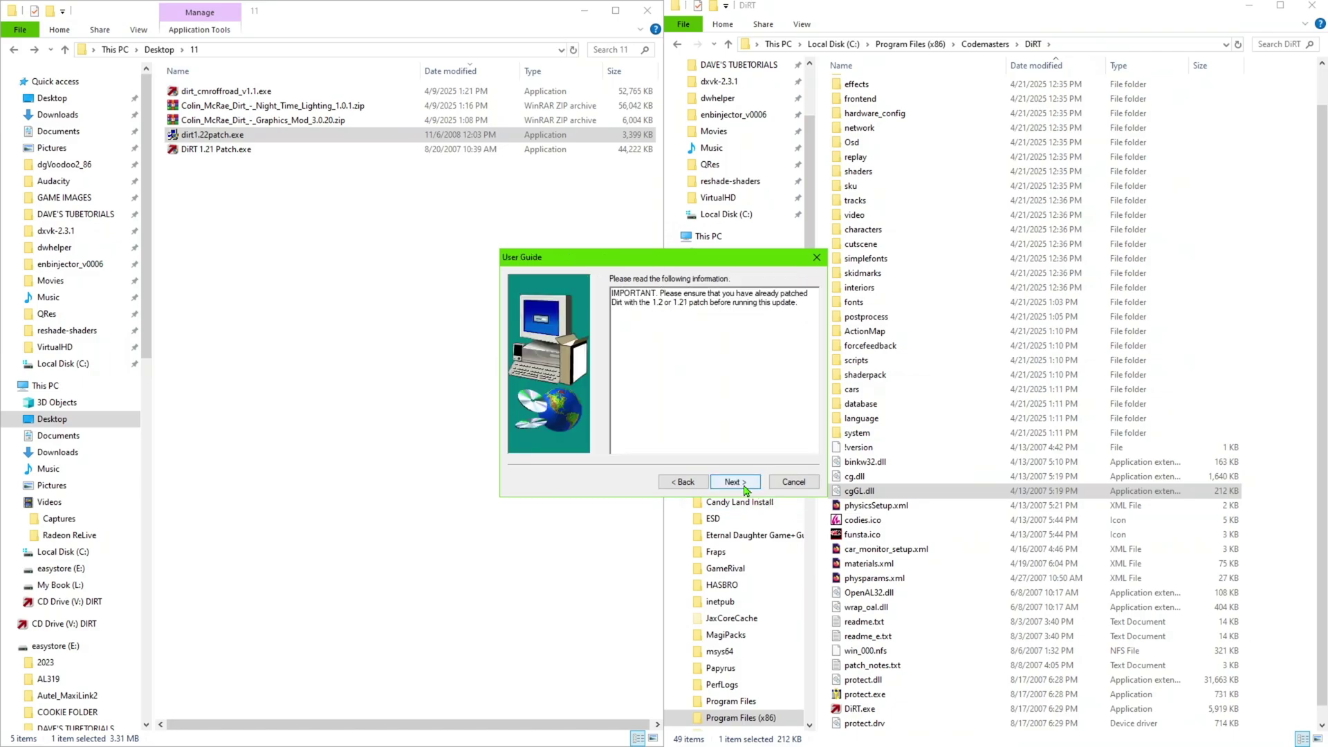
left_click(741, 485)
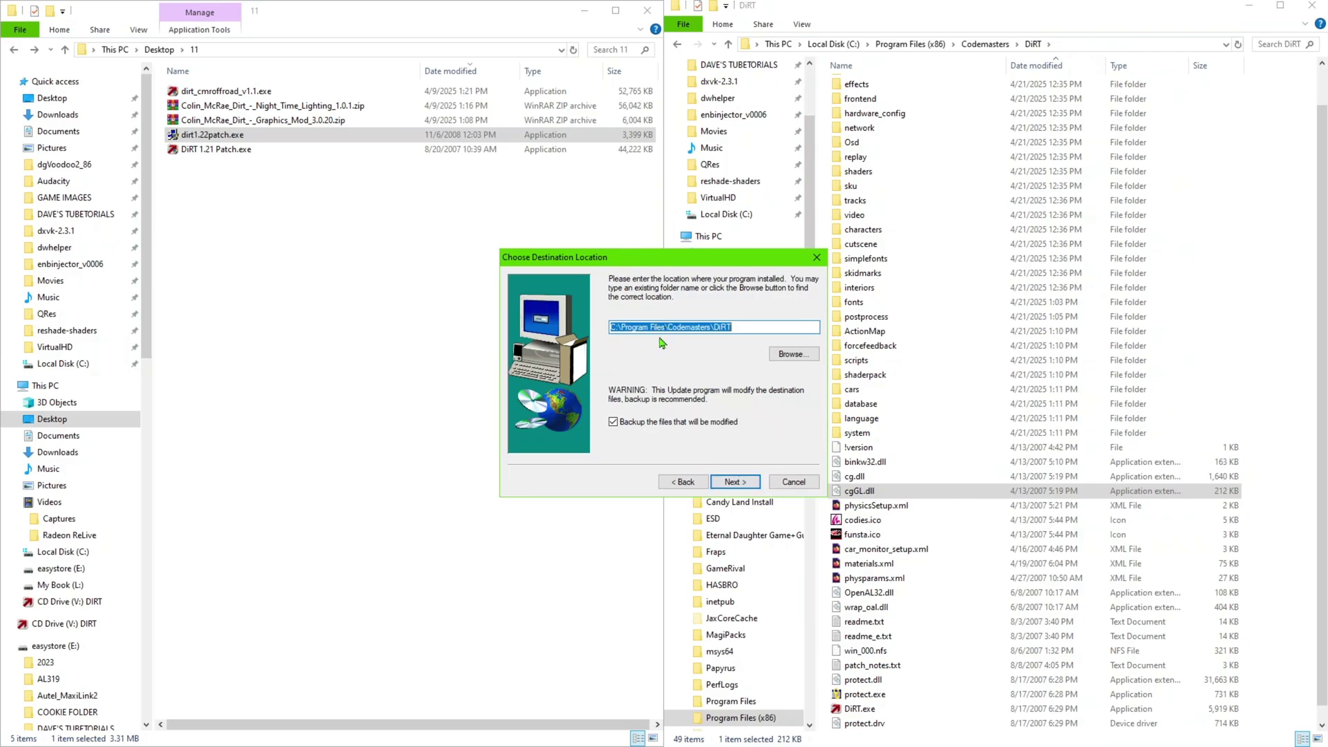
left_click(742, 487)
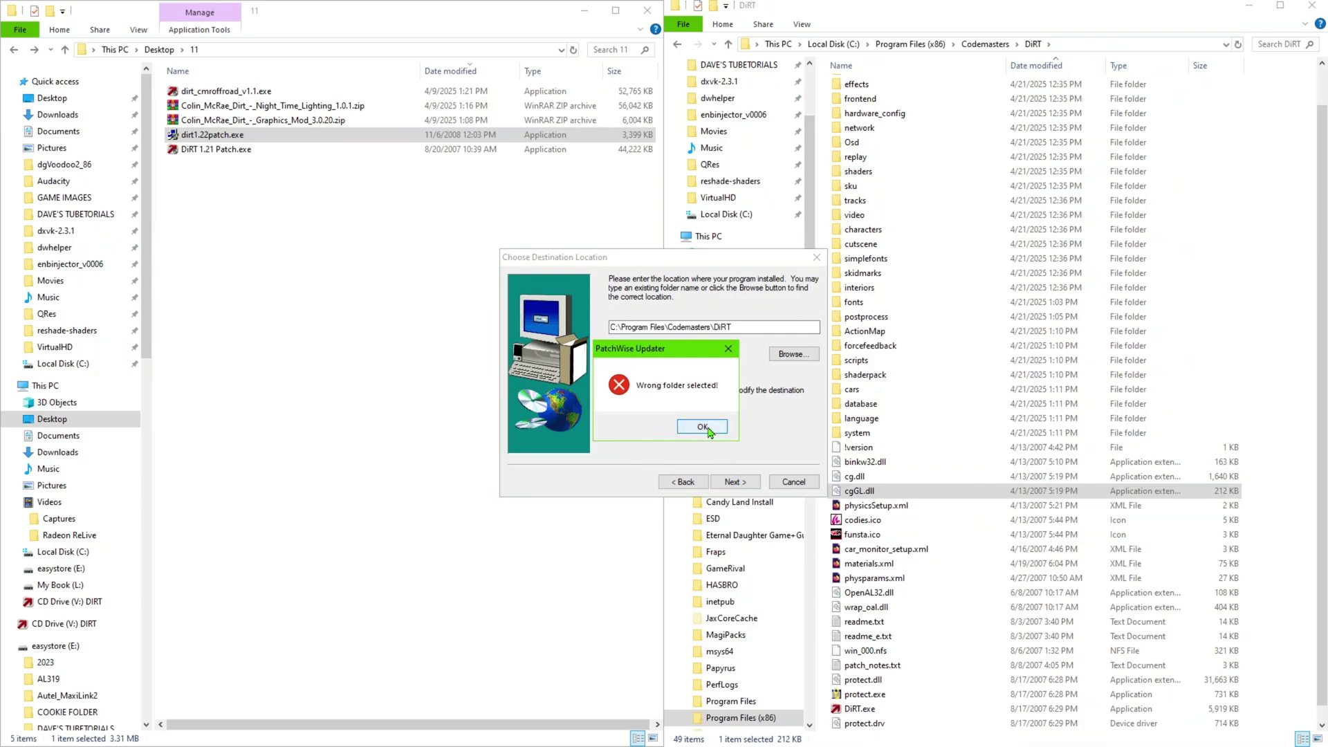
left_click(703, 428)
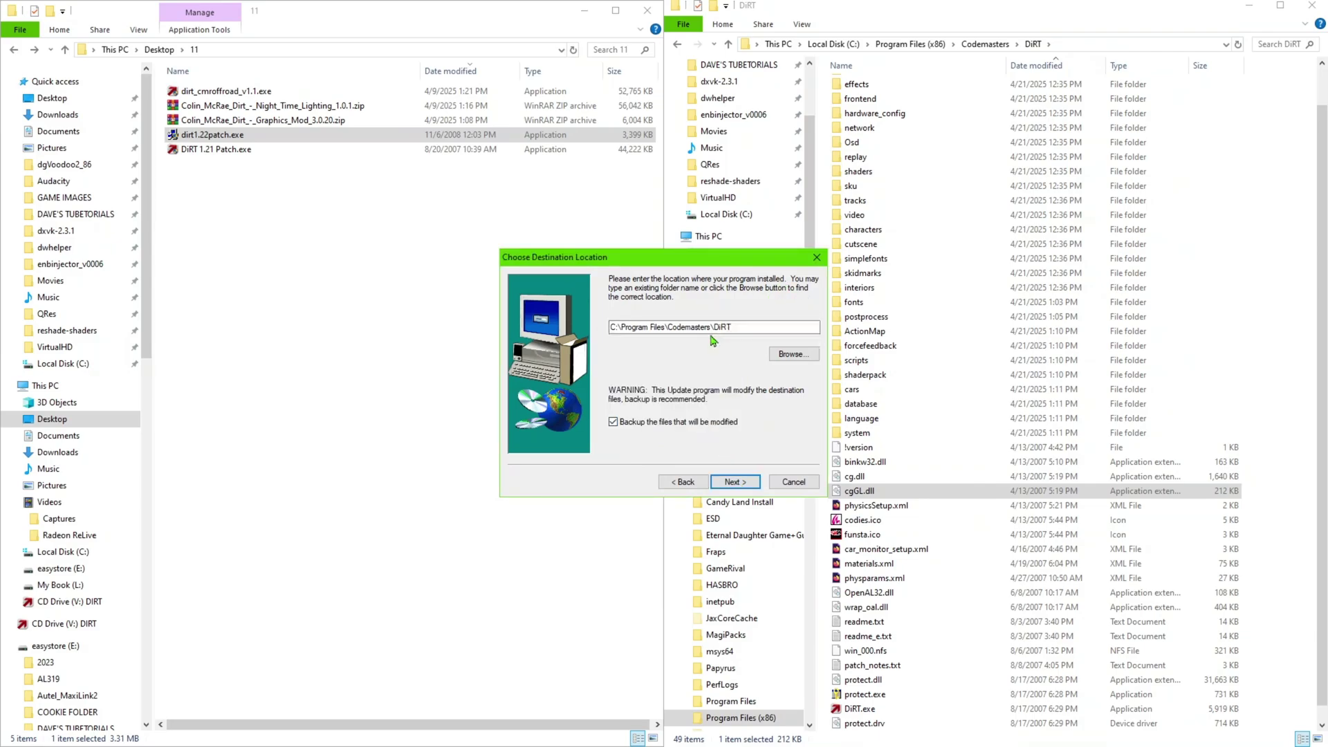
Browse for a different destination folder for the 1.22 update and expand Program Files (x86) on the C: drive
left_click(673, 327)
left_click(792, 354)
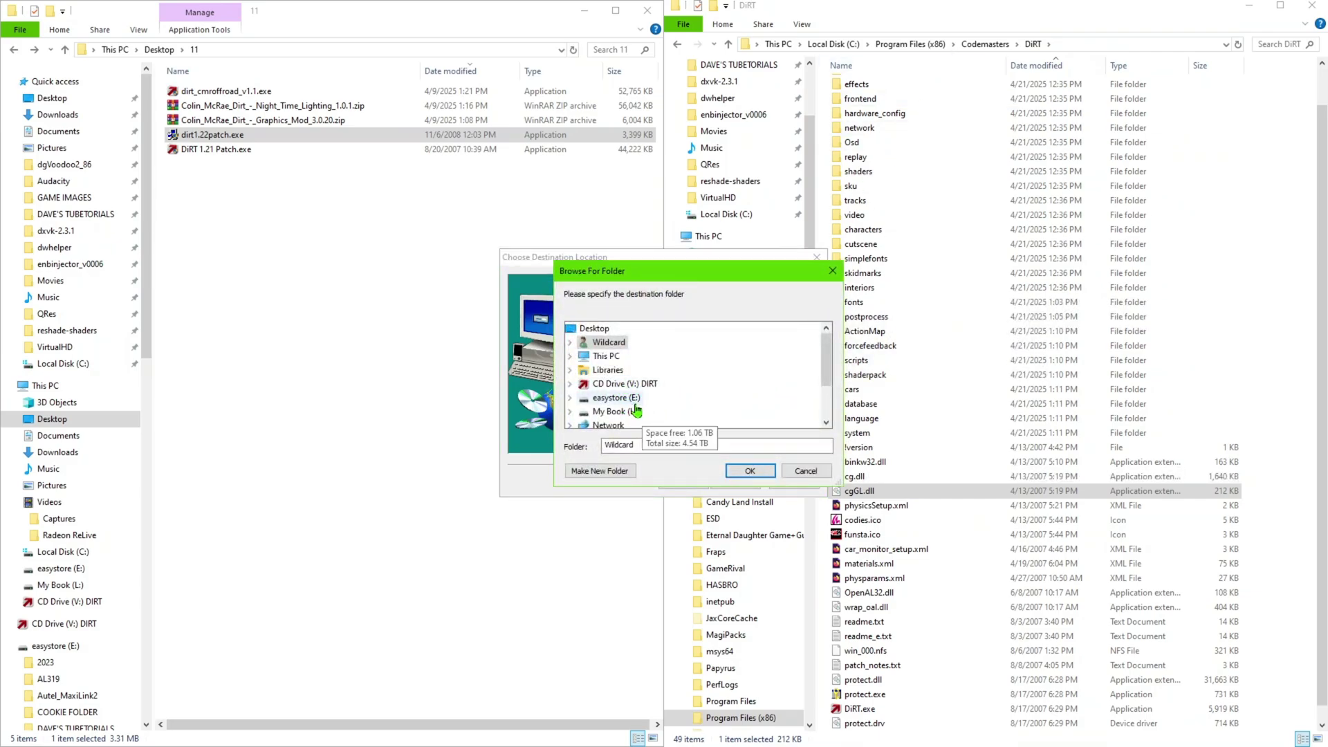
scroll(616, 412, "down", 1)
scroll(619, 371, "up", 1)
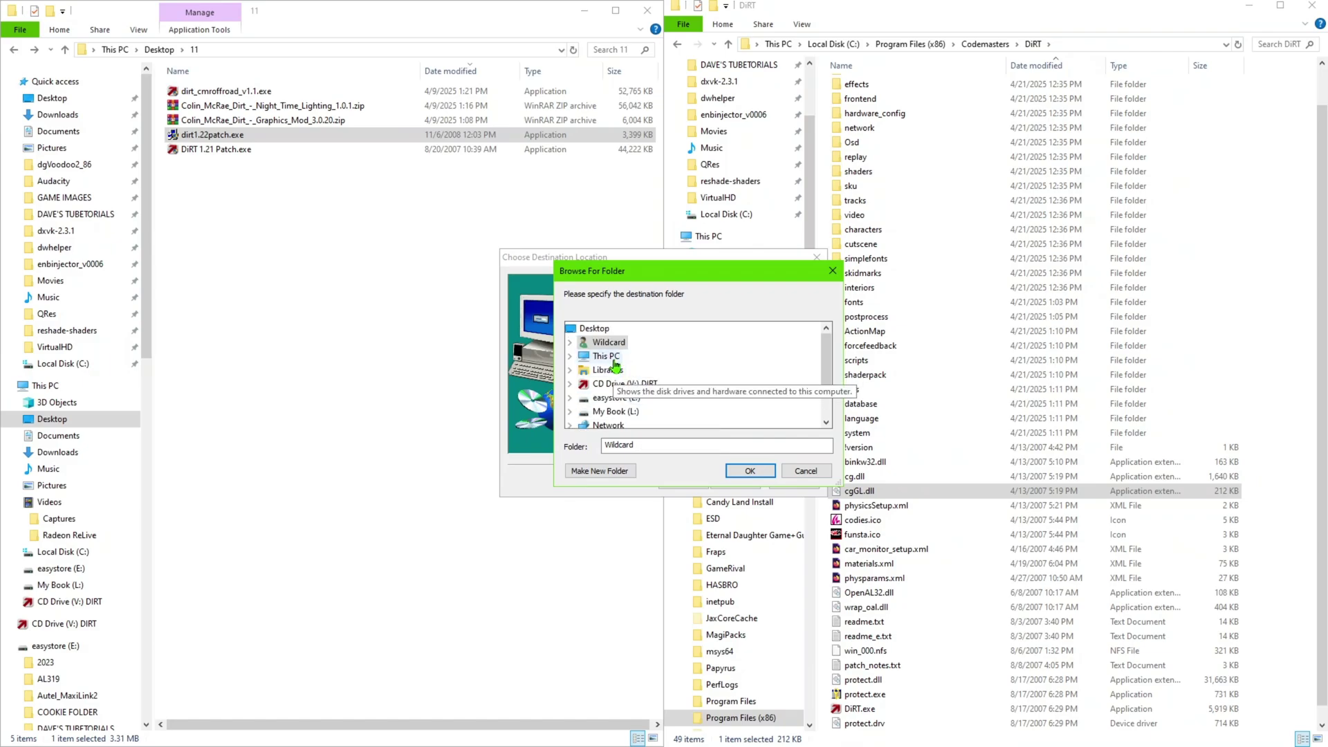
double_click(606, 356)
scroll(664, 367, "down", 3)
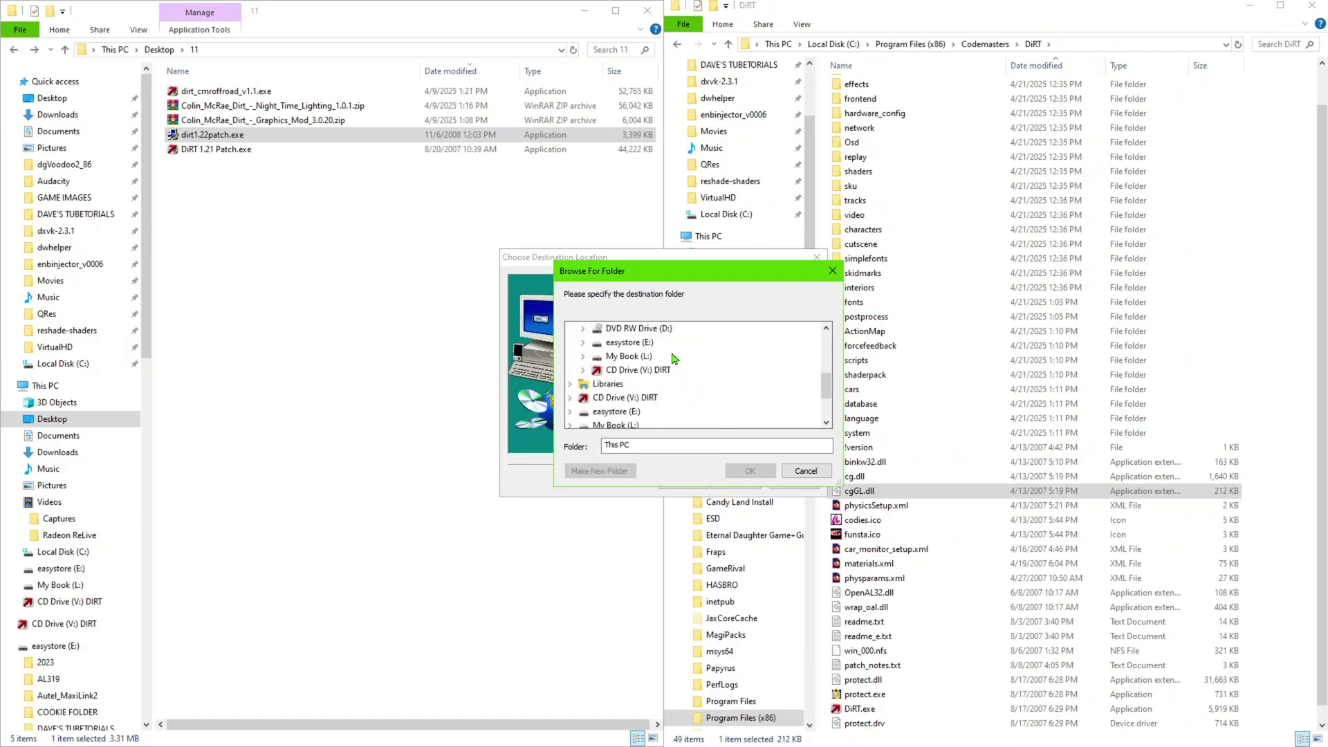
scroll(674, 358, "up", 1)
double_click(674, 356)
double_click(677, 410)
scroll(673, 392, "down", 5)
double_click(678, 374)
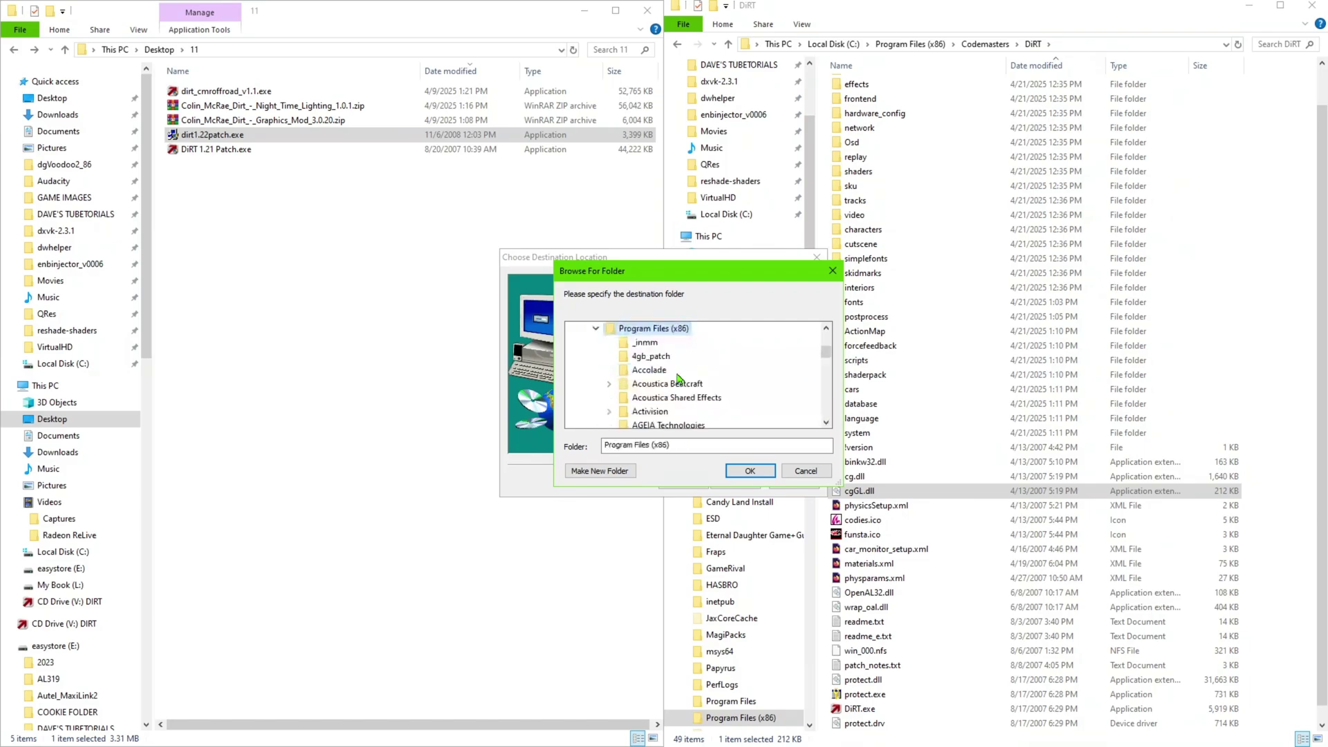
Choose the DiRT folder under Codemasters as the destination and apply the 1.22 update with file backup kept on
left_click(678, 375)
scroll(676, 377, "down", 5)
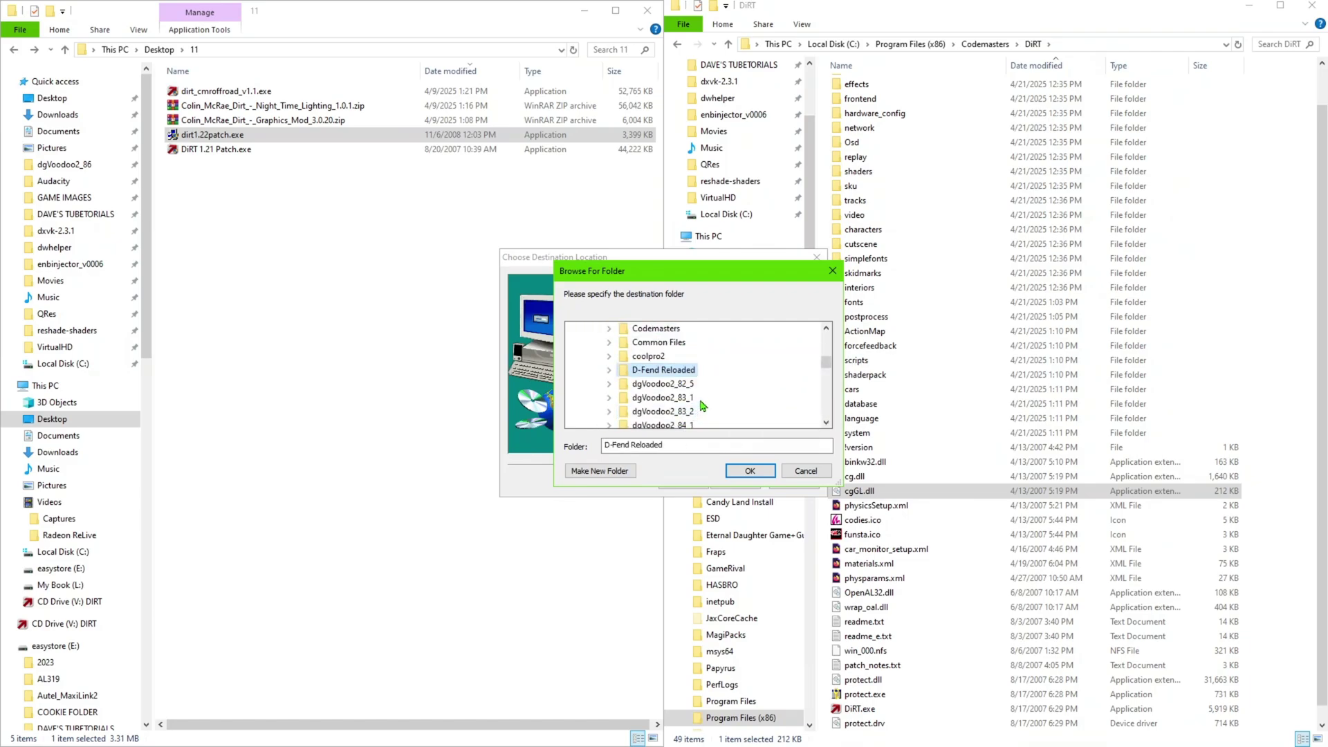
scroll(703, 405, "down", 3)
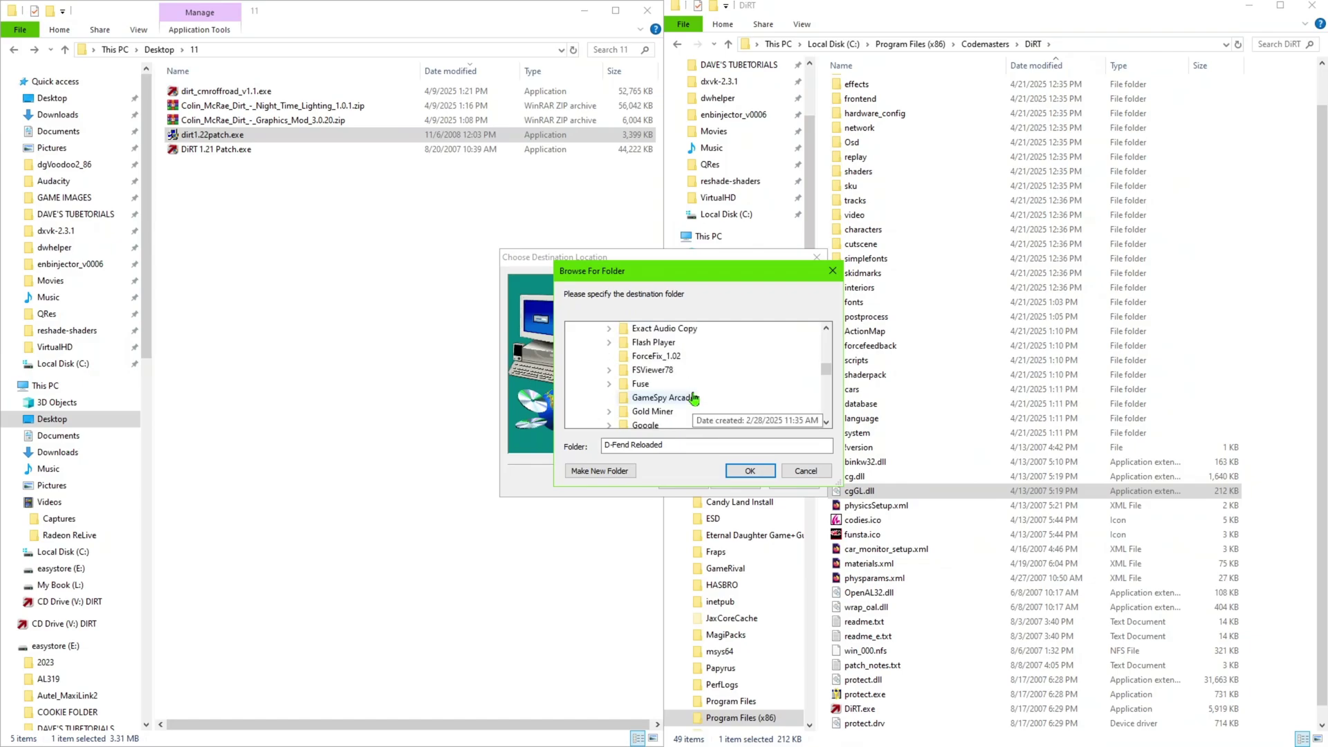
scroll(712, 401, "up", 2)
scroll(717, 400, "up", 5)
left_click(651, 346)
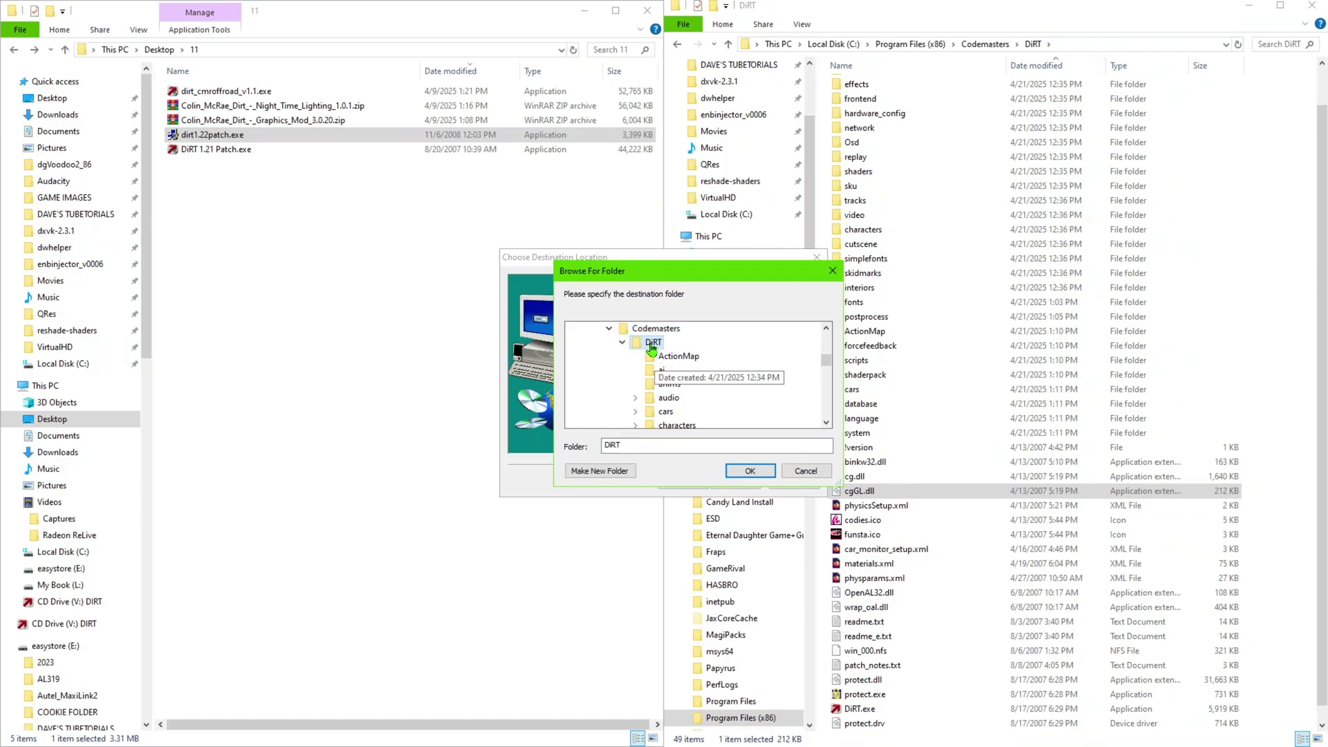
left_click(750, 472)
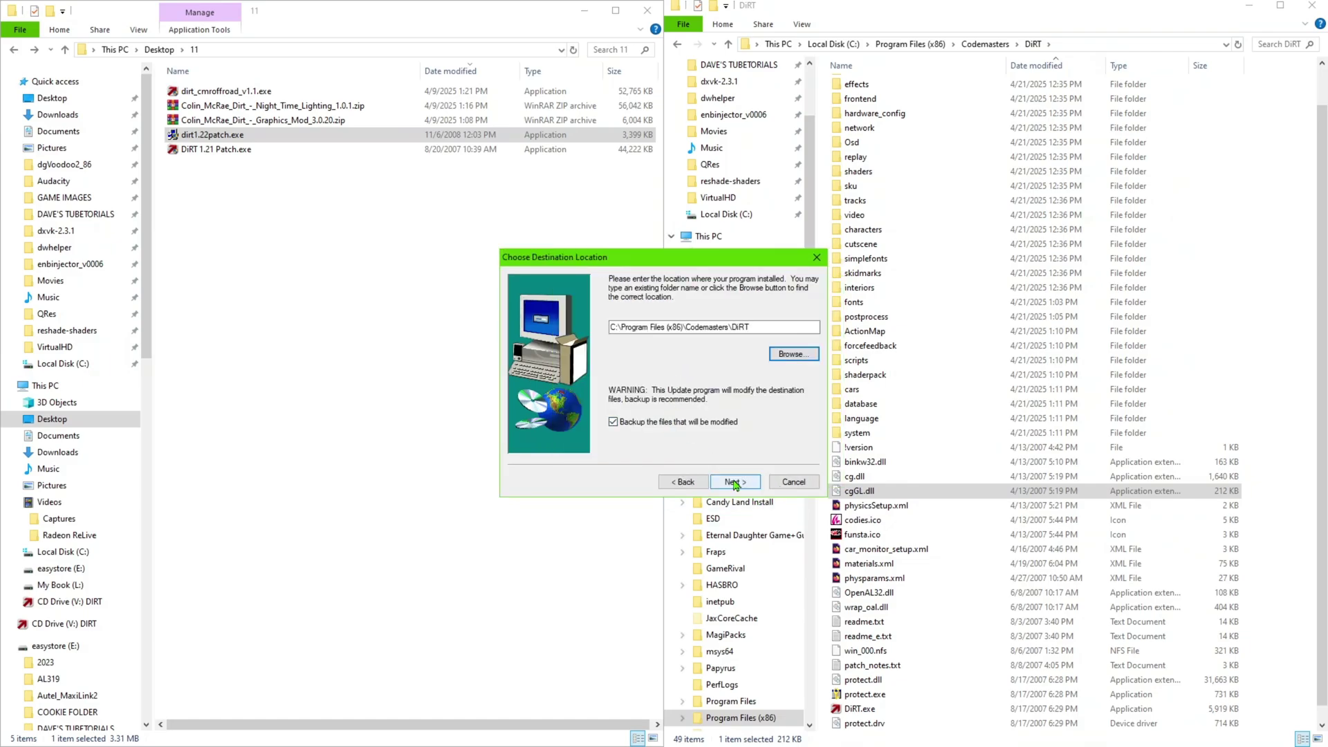
left_click(735, 482)
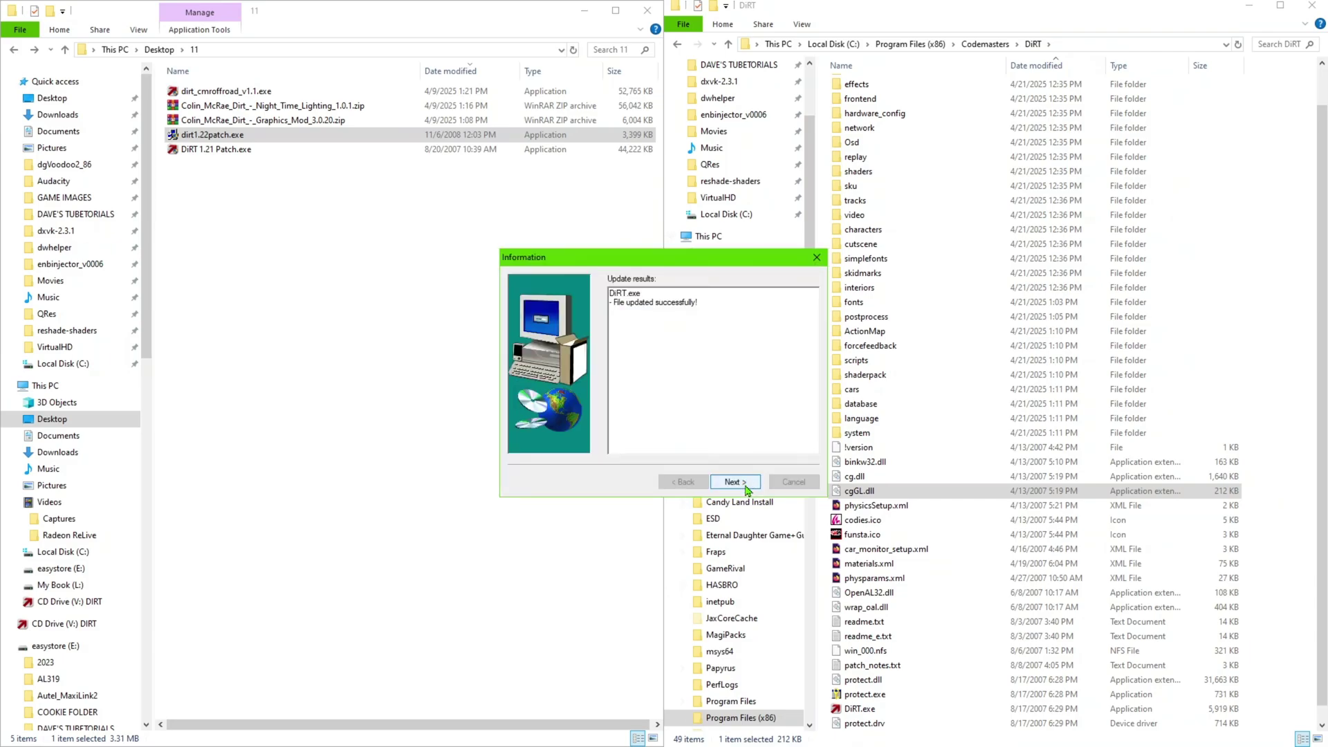
Complete the 1.22 update wizard without opening the Read Me file or launching the game
left_click(743, 484)
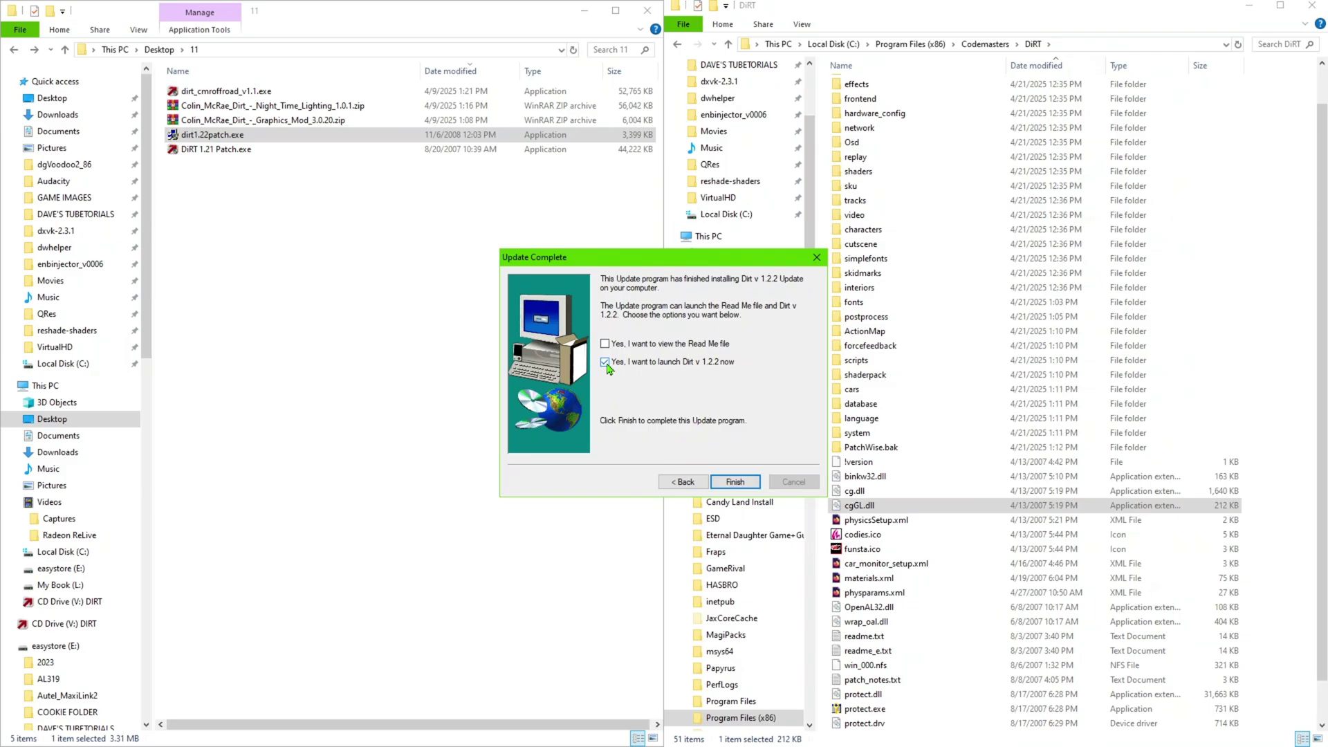
left_click(736, 482)
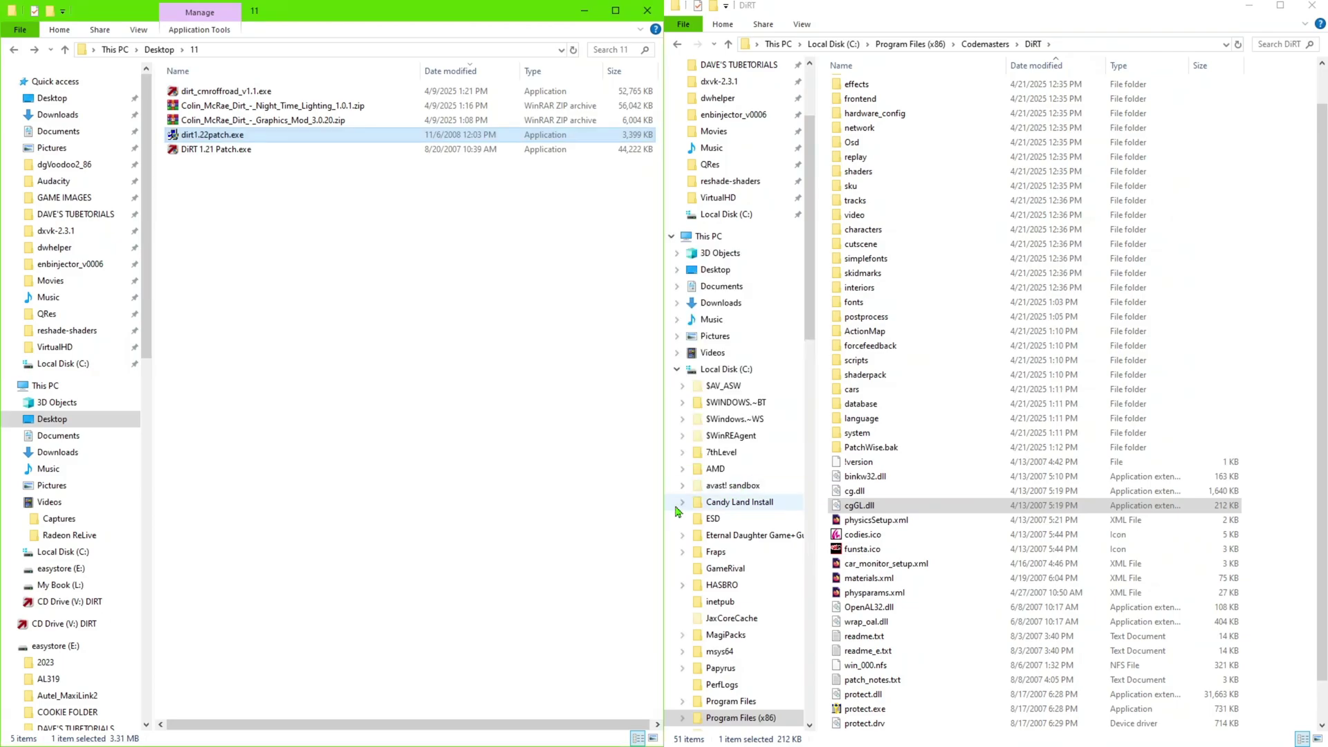
left_click(522, 500)
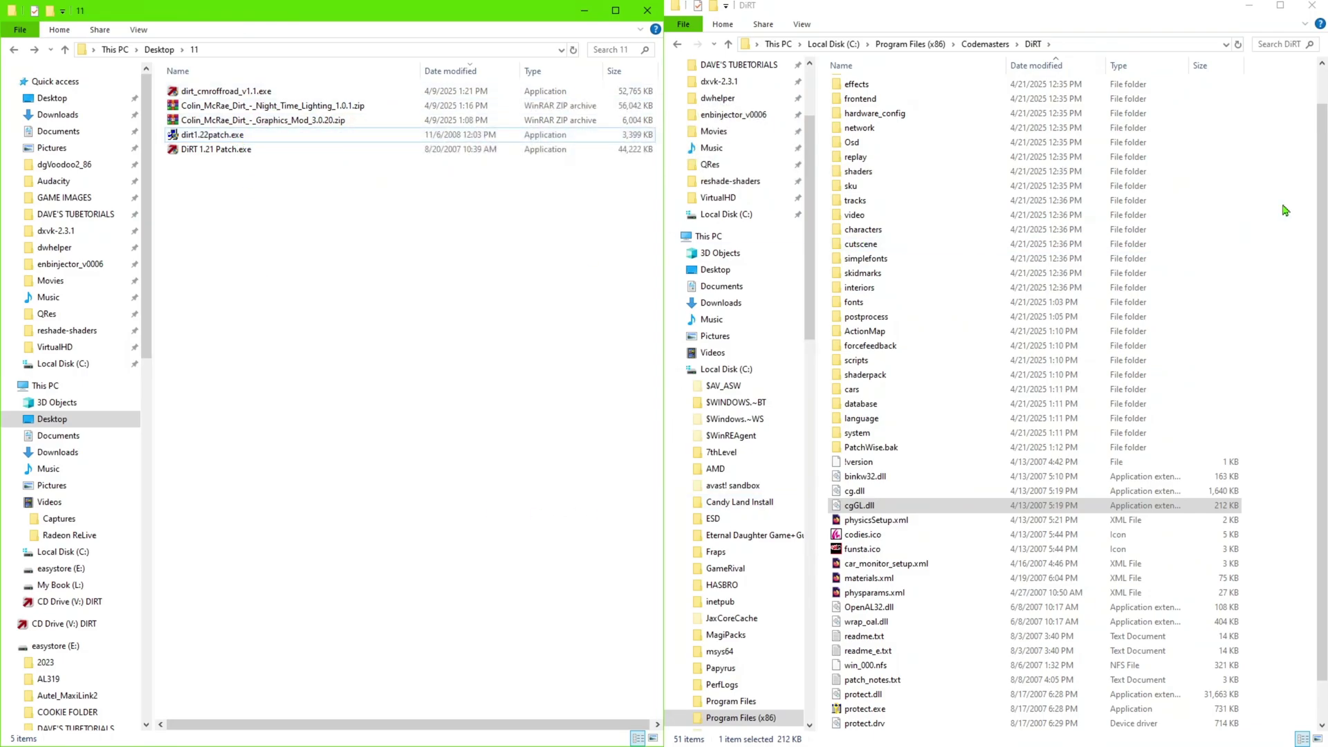
Sort the DiRT game folder by newest modification date and run CMR-DiRT-MTFix.exe as administrator
scroll(1284, 209, "up", 1)
left_click(1068, 71)
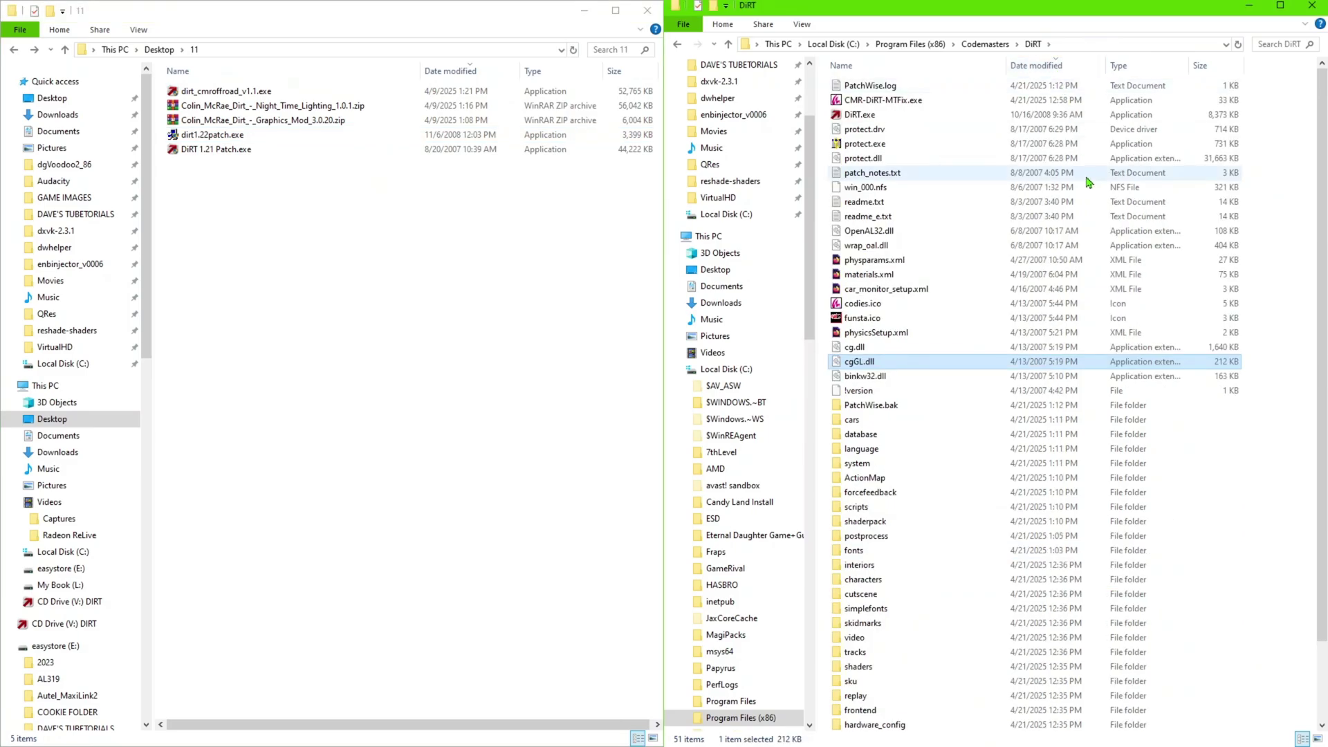
right_click(867, 101)
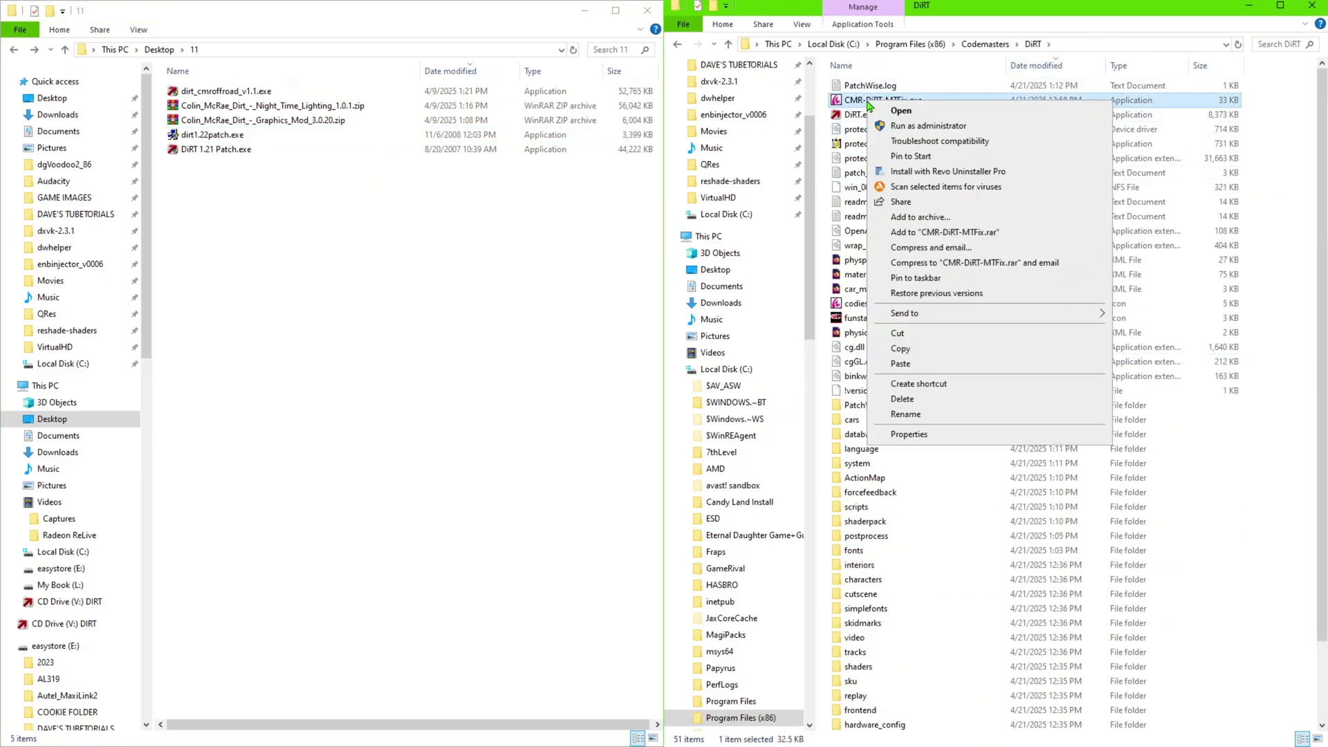
left_click(934, 126)
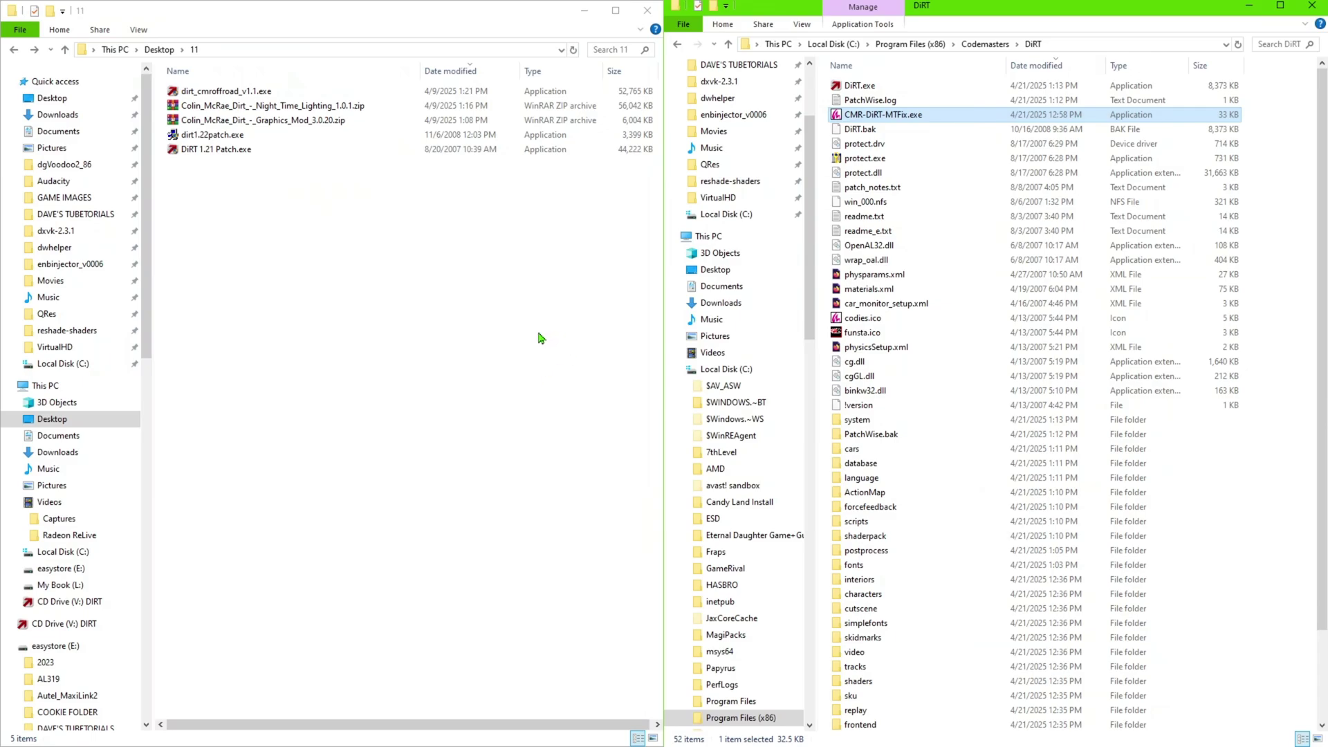
left_click(943, 468)
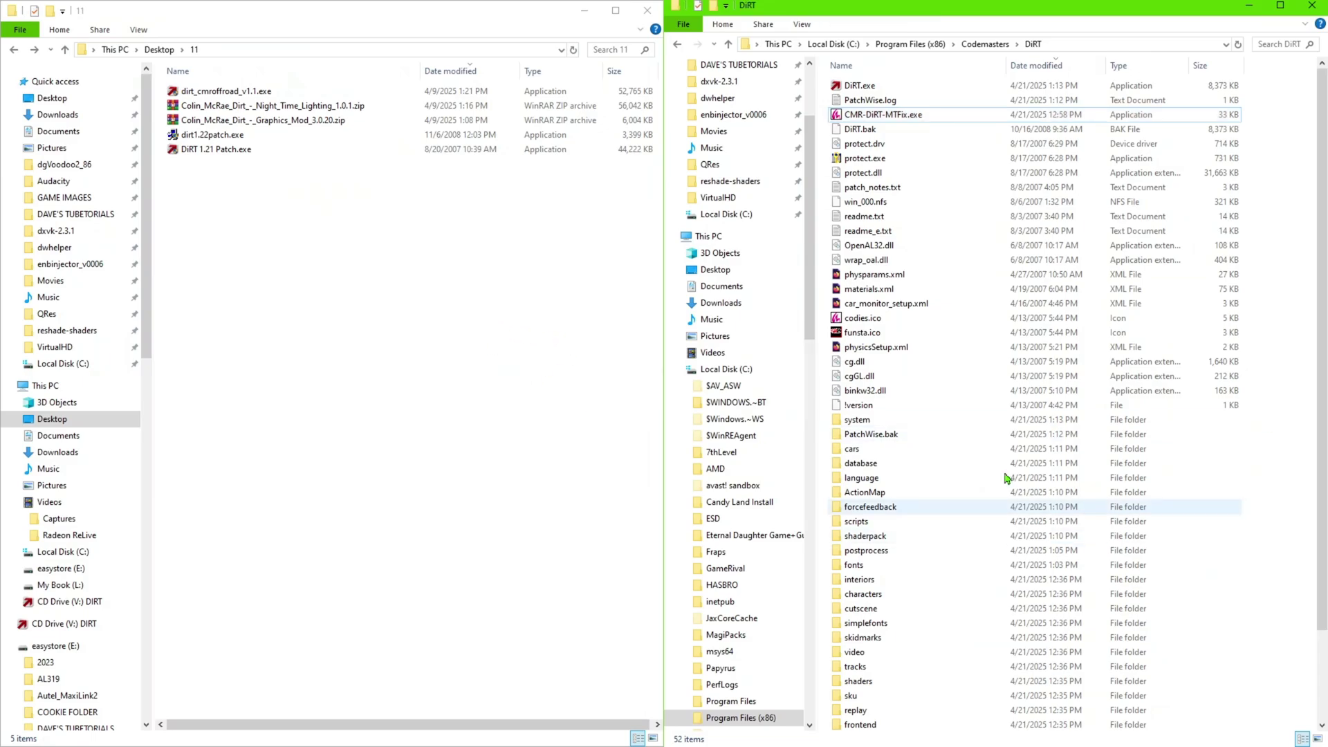
left_click(511, 388)
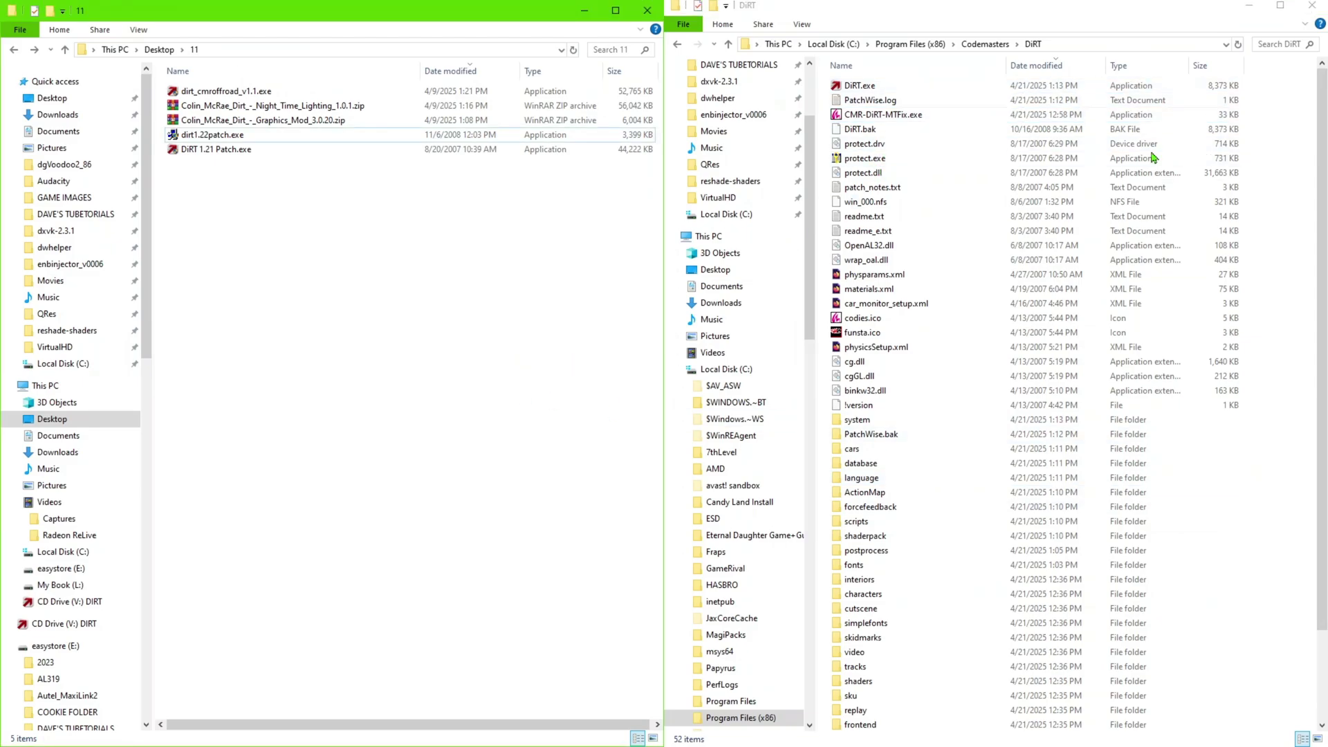
Launch DiRT.exe and set the refresh rate to 60 in the game's graphics setup
left_click(864, 90)
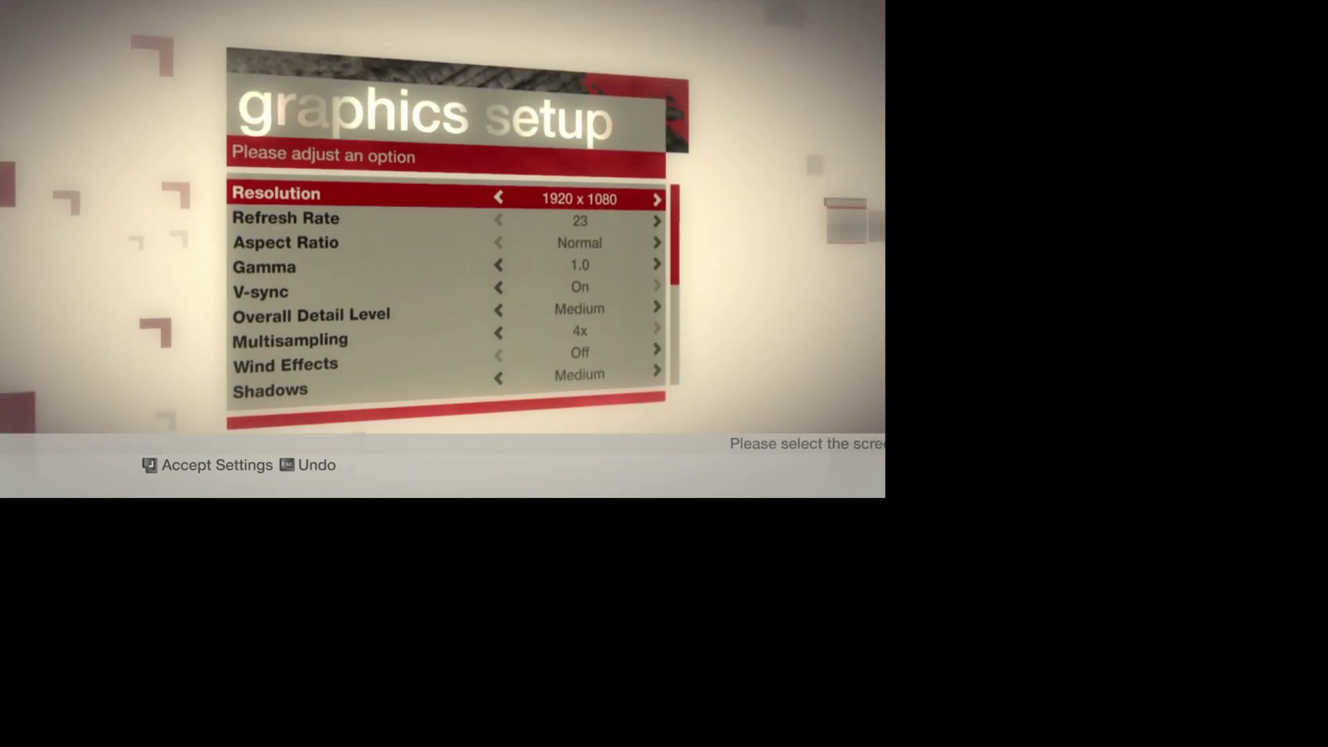
key("Down")
key("Right")
key("Right")
key("Right")
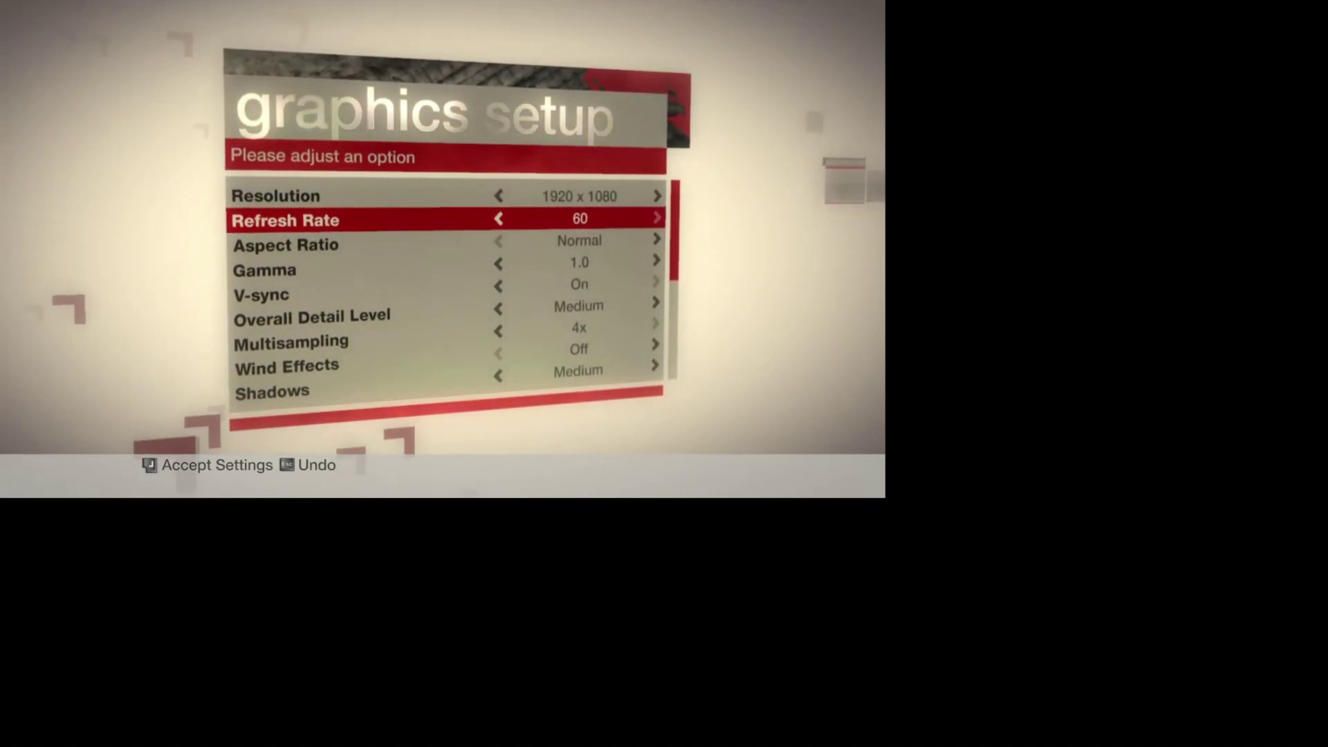
Set the aspect ratio to 16:9 in the graphics setup
key("Down")
key("Right")
key("Right")
key("Right")
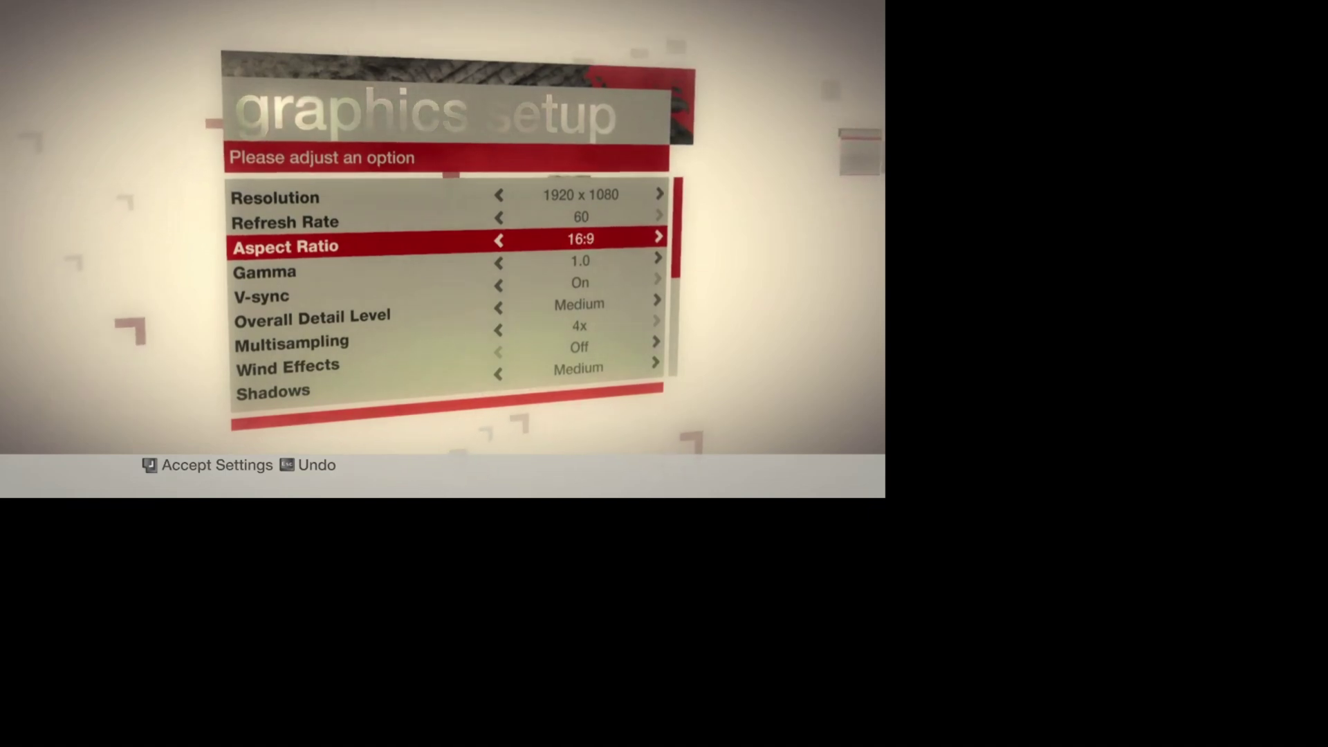
Raise shadows, particle effects and driver models to Ultra and crowd, foliage, trees and reflections to High, and turn motion blur off
key("Down")
key("Down")
key("Down")
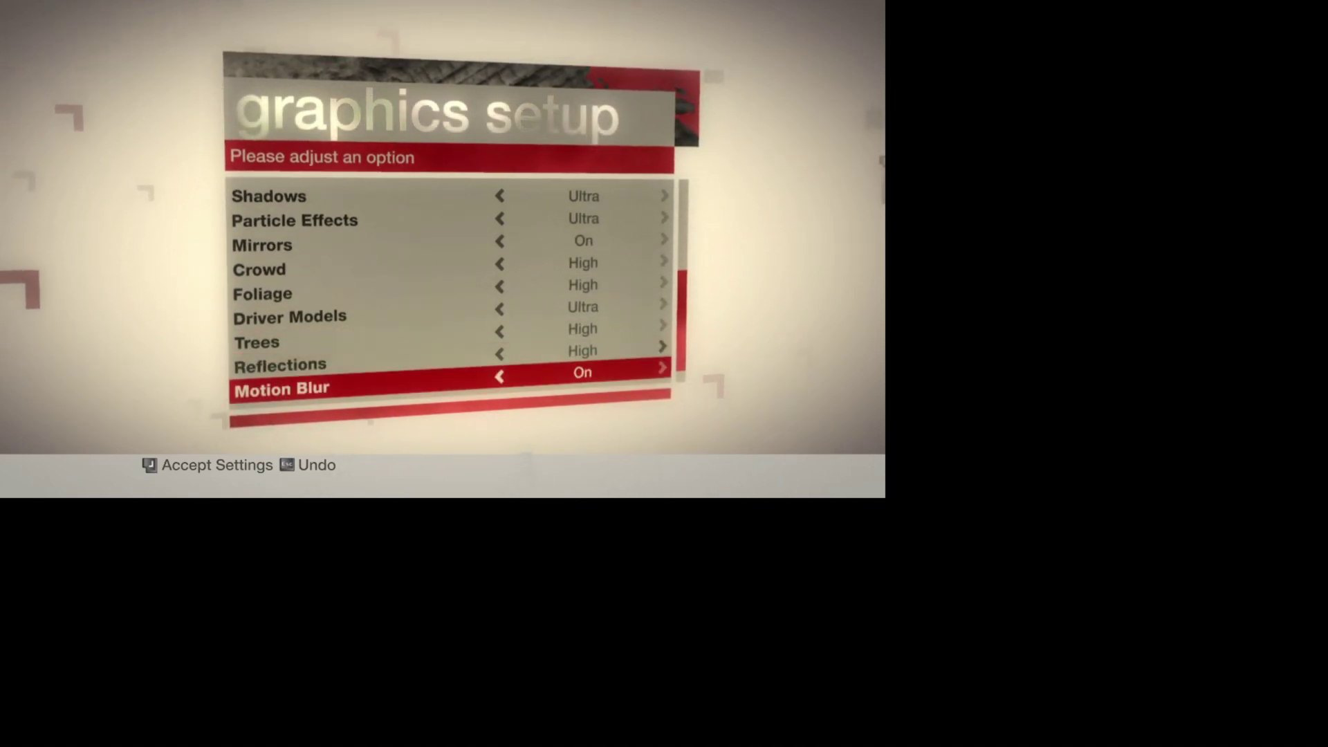
key("Left")
key("Down")
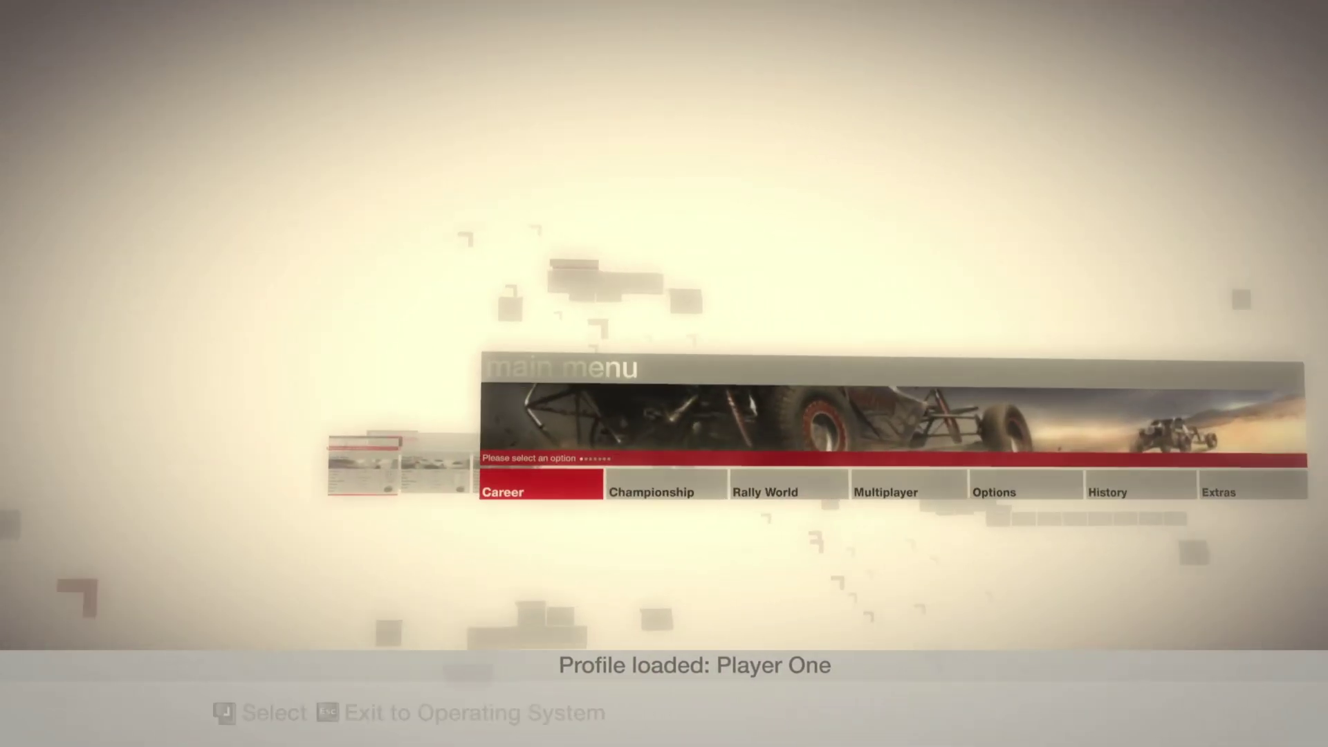
Start a three-lap single CORR race in Rally World at Chula Vista A and drive off the line to test the game
key("Right")
key("Return")
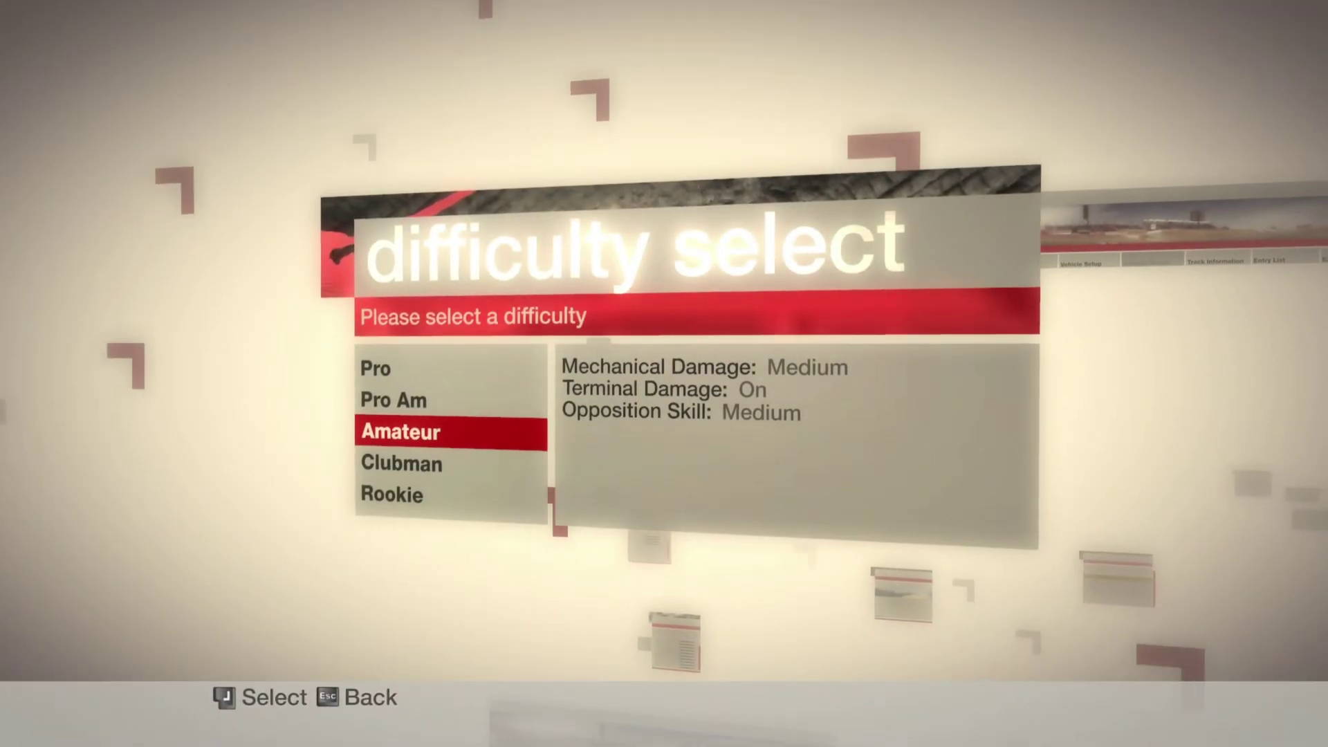
key("Up")
key("Up")
key("Return")
key("Return")
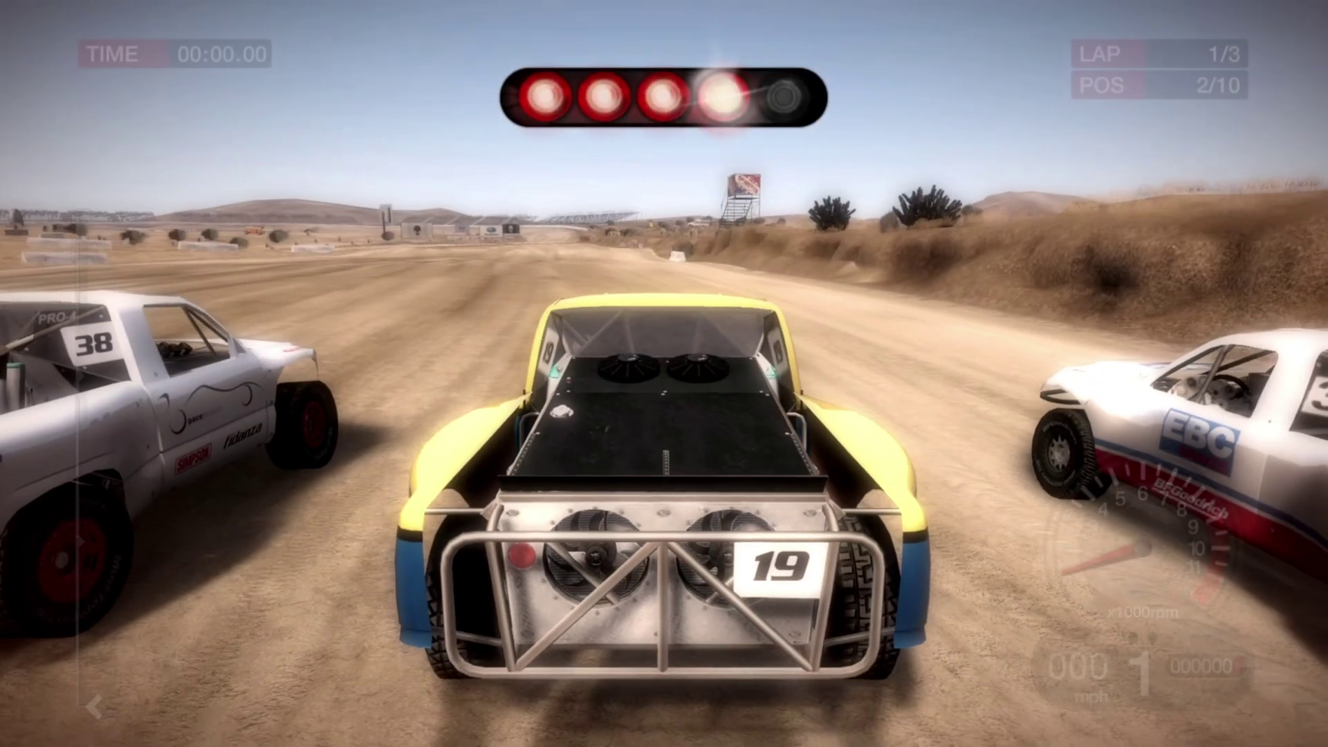
key("Up")
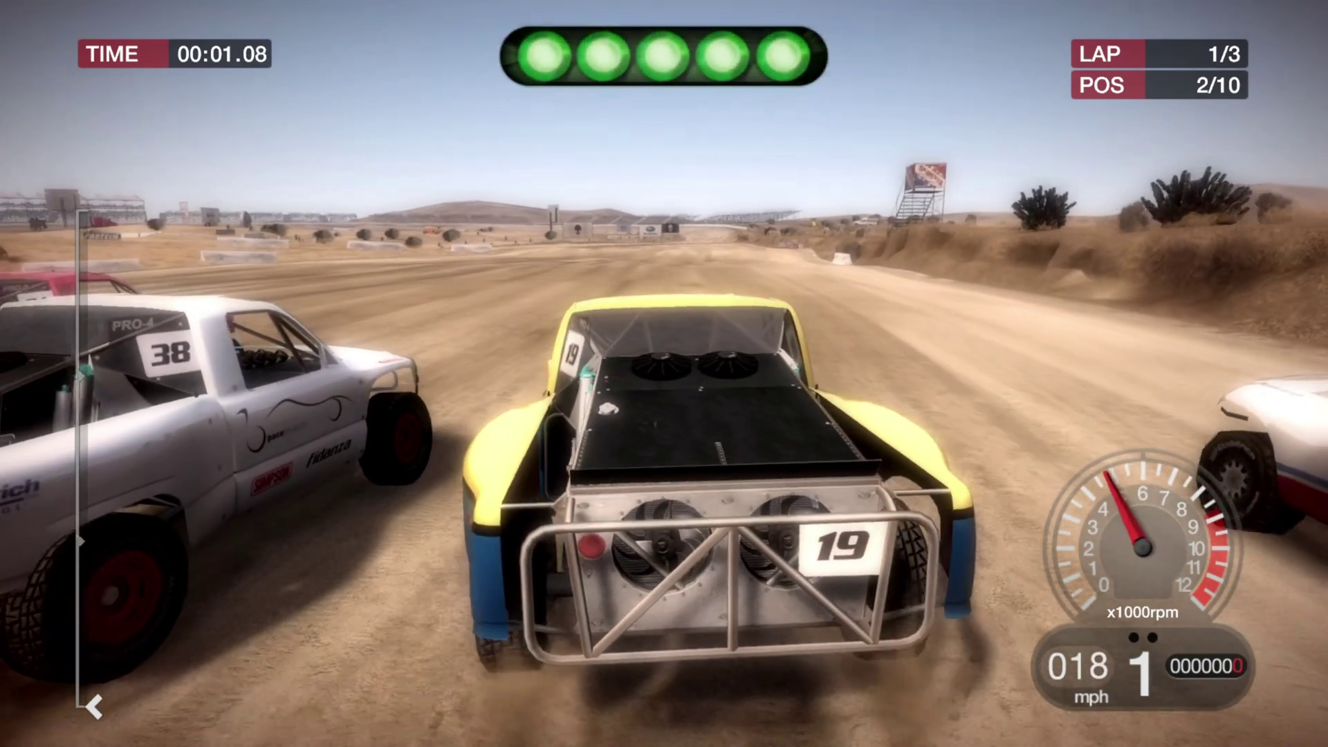
Pause the race and exit to the Rally World menu
key("Escape")
key("Down")
key("Down")
key("Down")
key("Down")
key("Return")
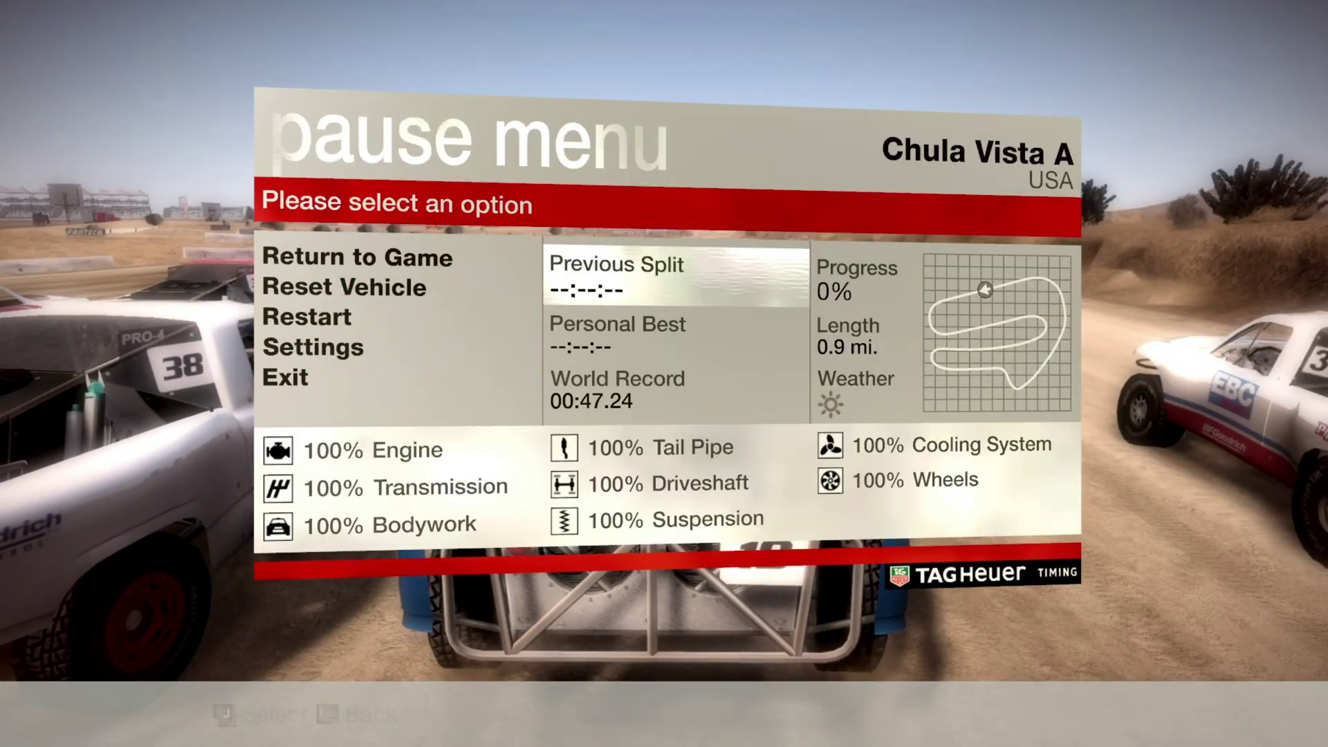
key("Down")
key("Return")
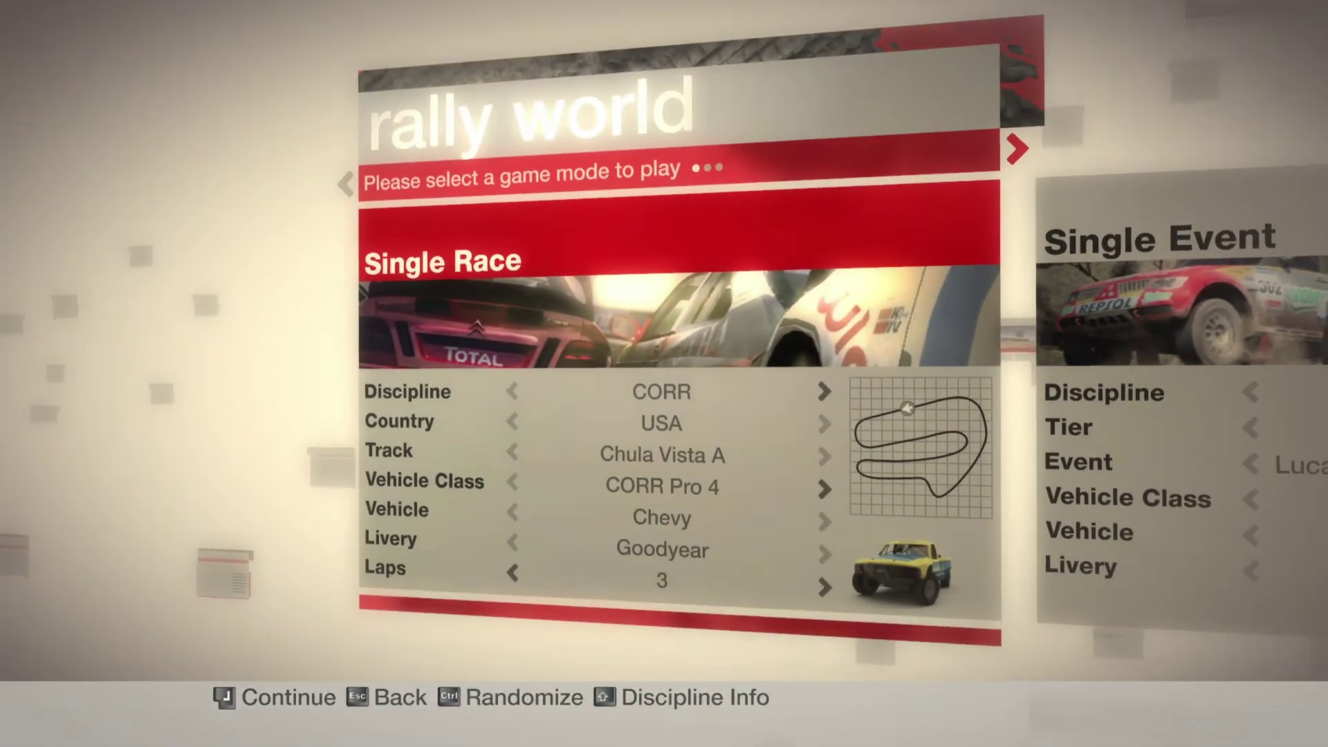
Return to the main menu and quit DiRT to the desktop
key("Escape")
key("Escape")
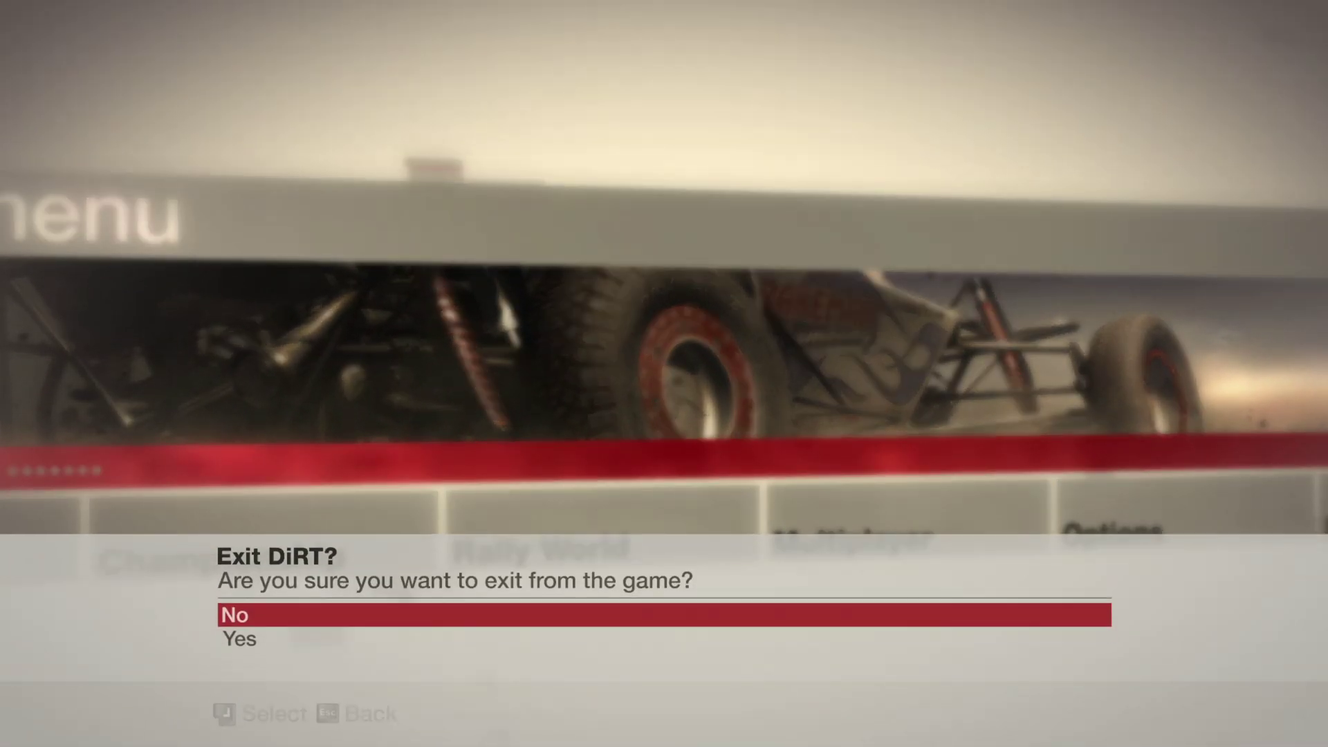
key("Down")
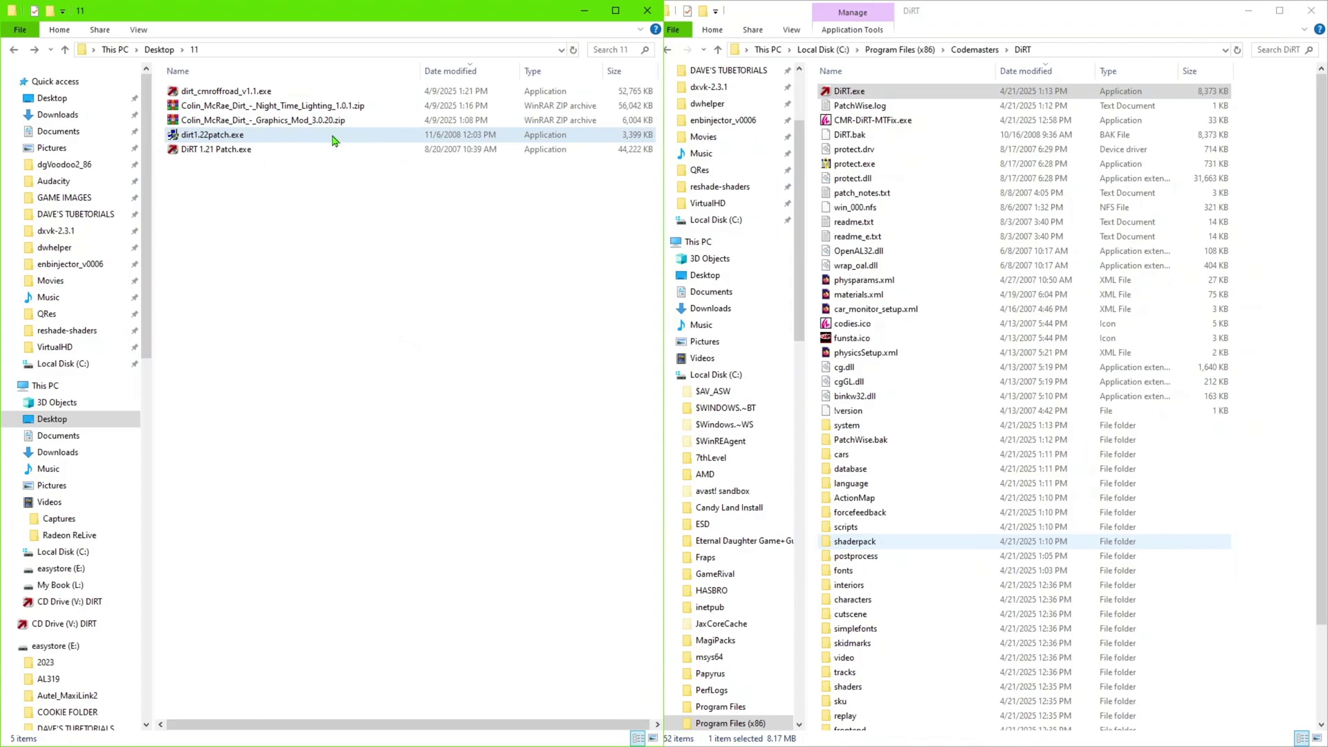
Extract the Night Time Lighting 1.0.1 and Graphics Mod 3.0.20 archives, each into its own separate folder
right_click(346, 110)
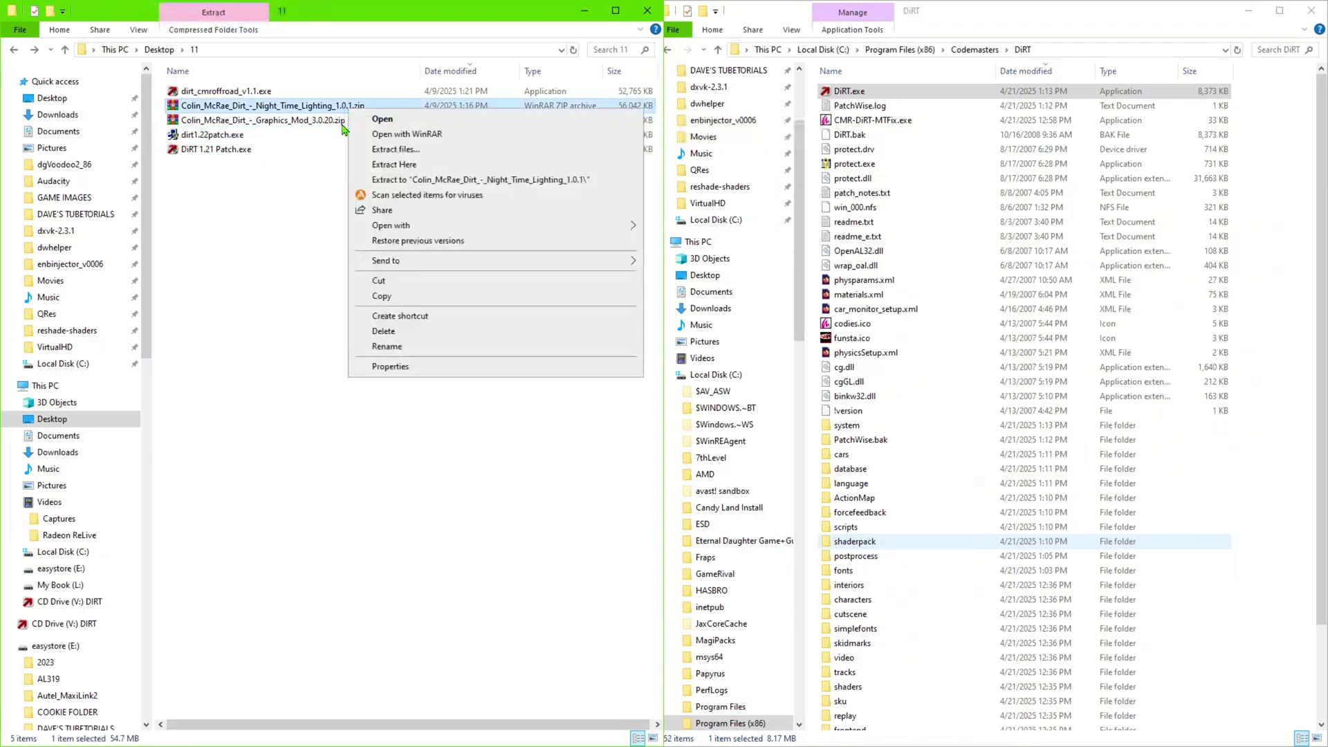
right_click(330, 129)
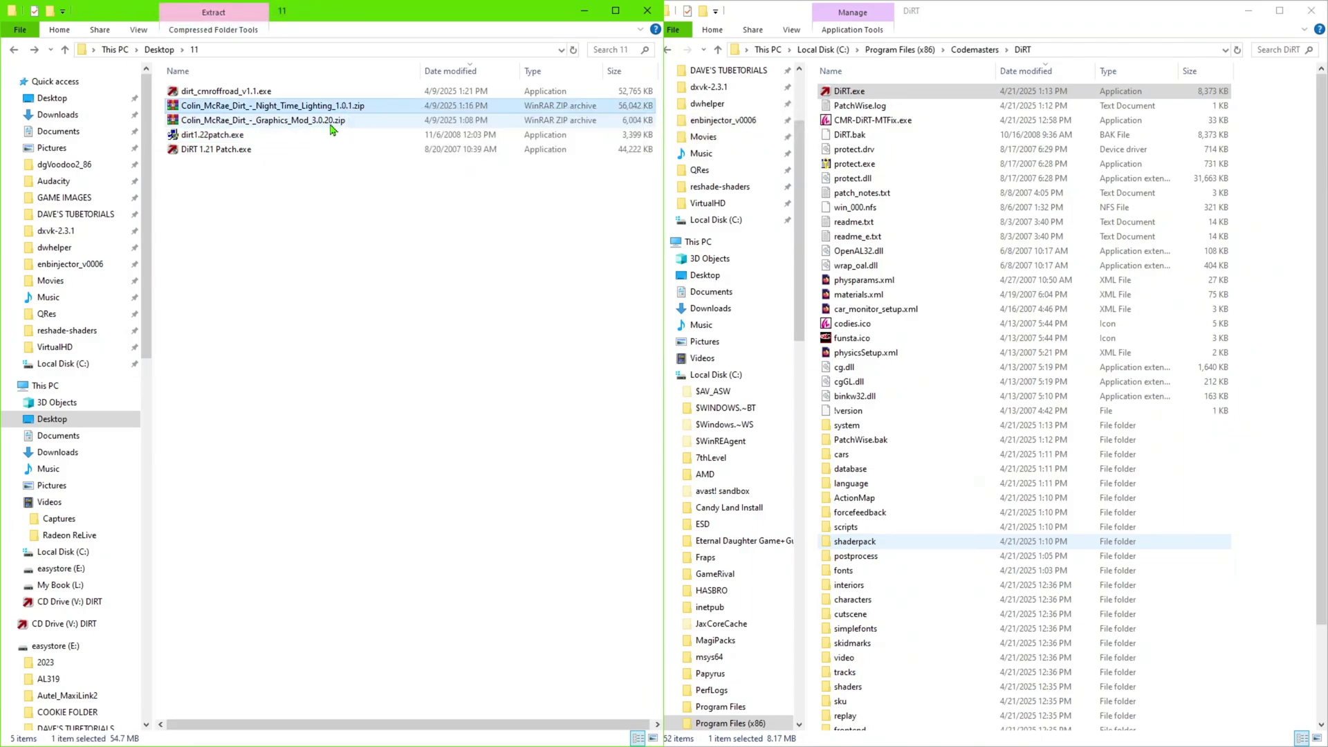
left_click(286, 123, "ctrl")
right_click(286, 123)
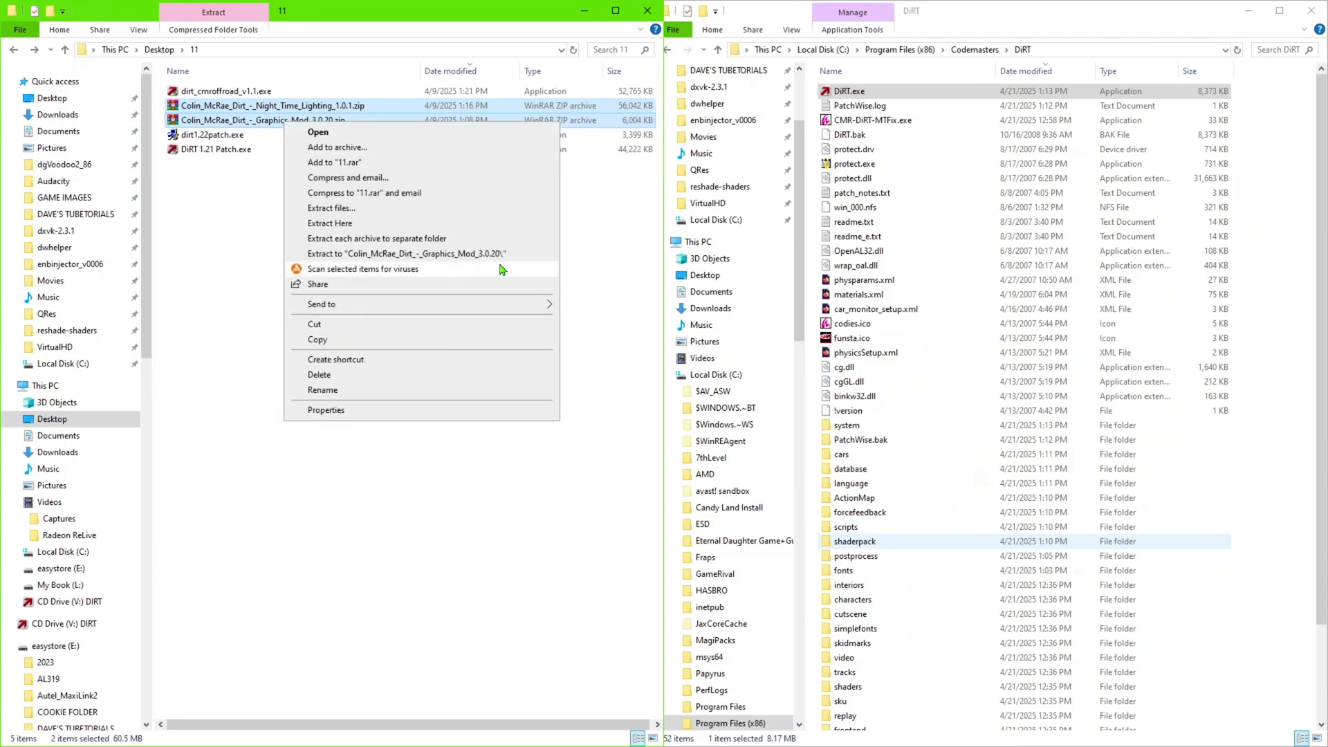
left_click(431, 239)
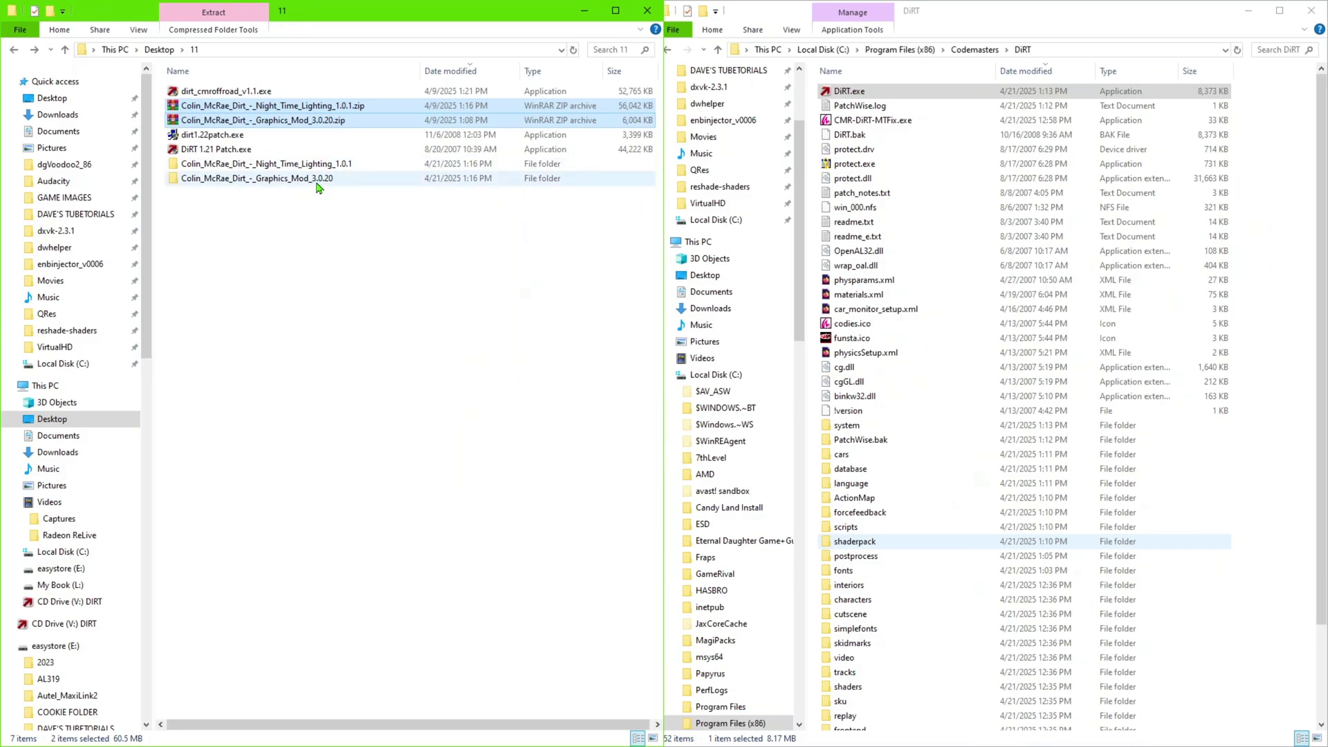
Open the extracted Colin_McRae_Dirt_-_Graphics_Mod_3.0.20 folder and the Colin McRae Dirt - Graphics Mod 3.0.20 folder inside it
left_click(317, 180)
double_click(301, 180)
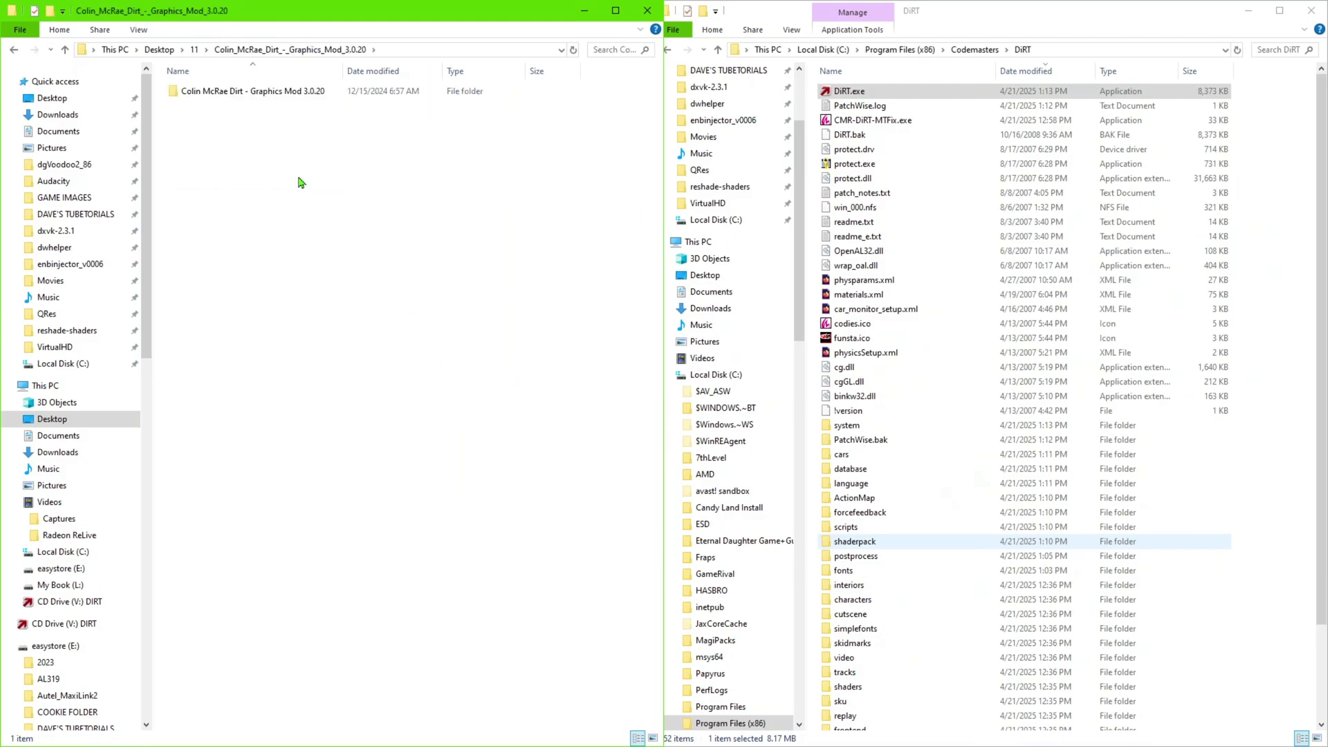
double_click(251, 94)
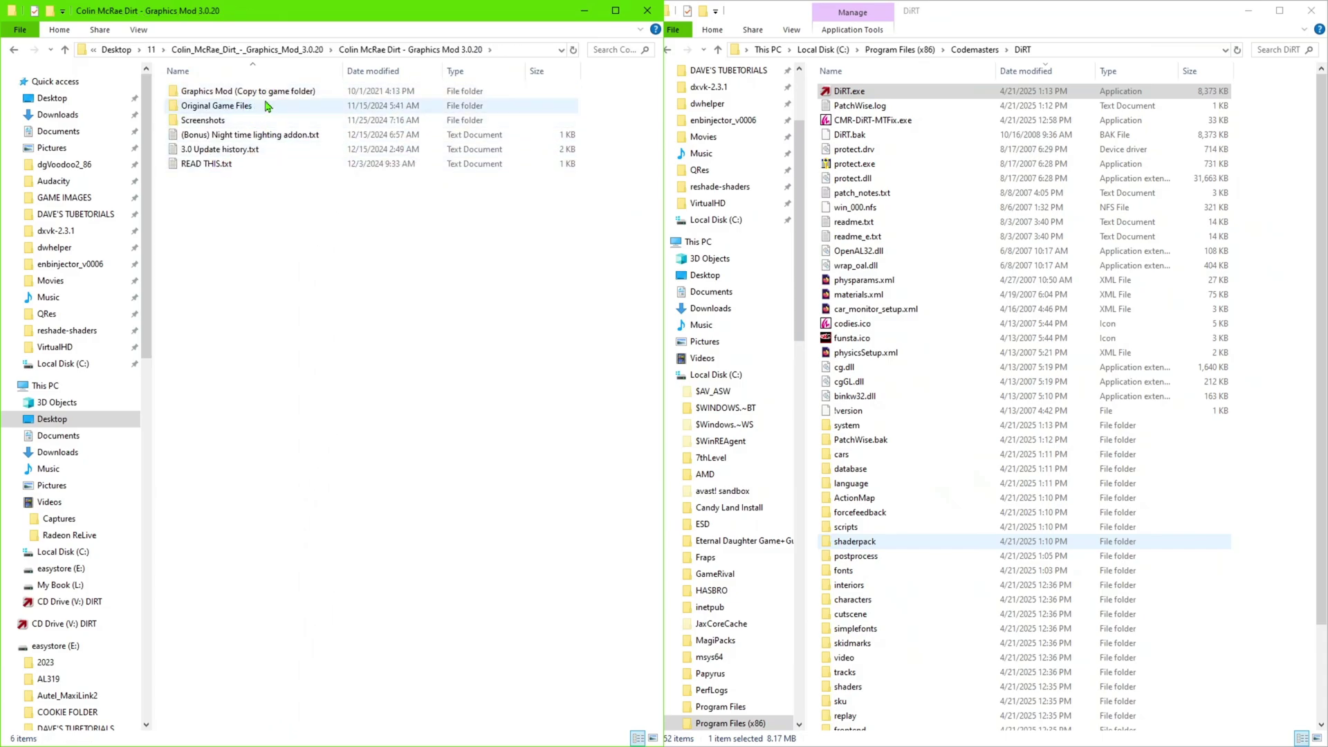
Look into the Original Game Files folder and return to the Graphics Mod 3.0.20 folder
double_click(242, 109)
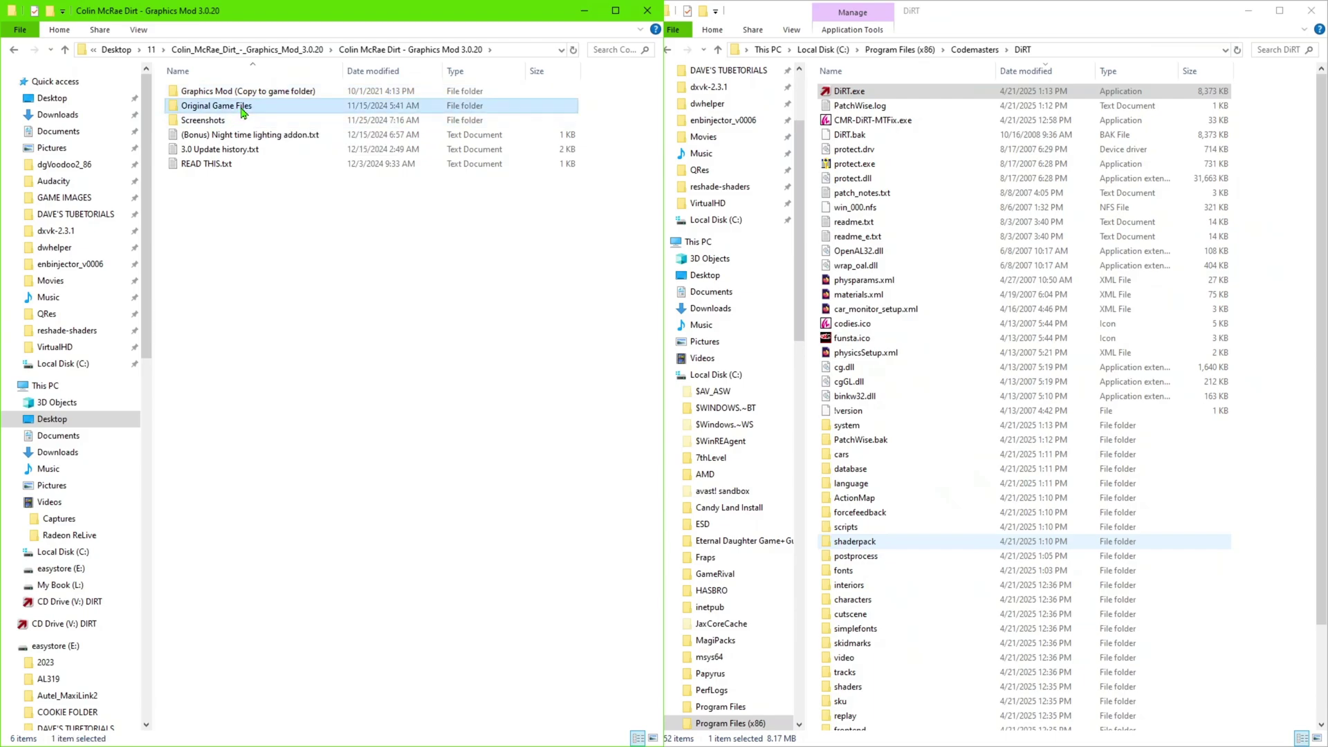
left_click(14, 51)
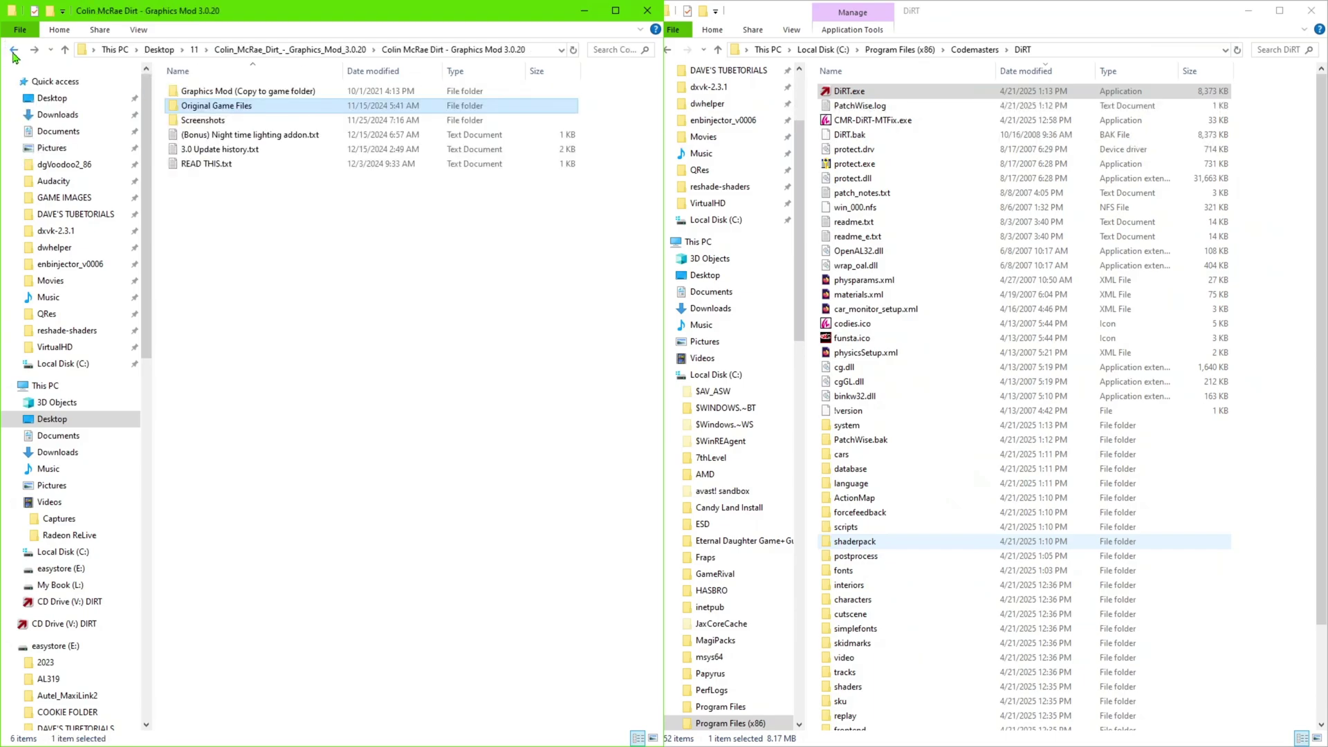
left_click(355, 307)
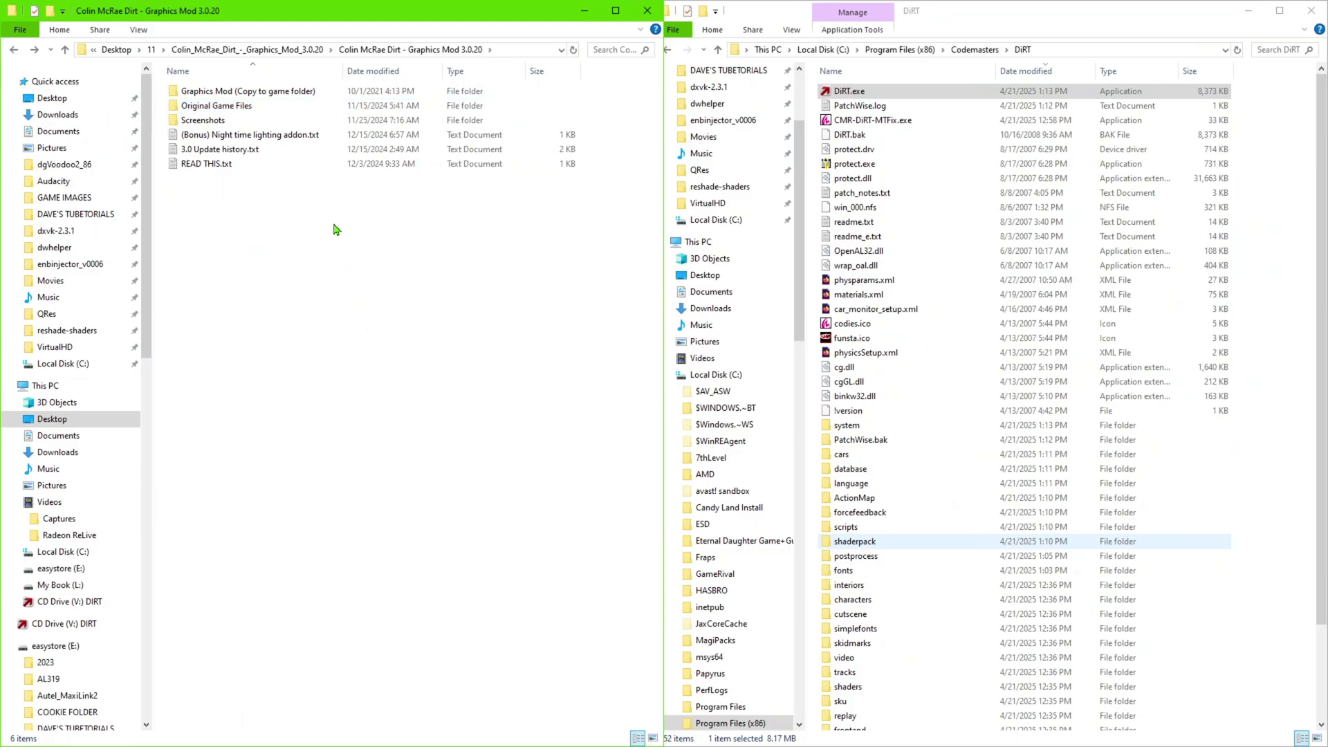
Copy postprocess and tracks from Graphics Mod (Copy to game folder) into the DiRT game folder, replacing existing files and granting administrator permission for all items
left_click(286, 98)
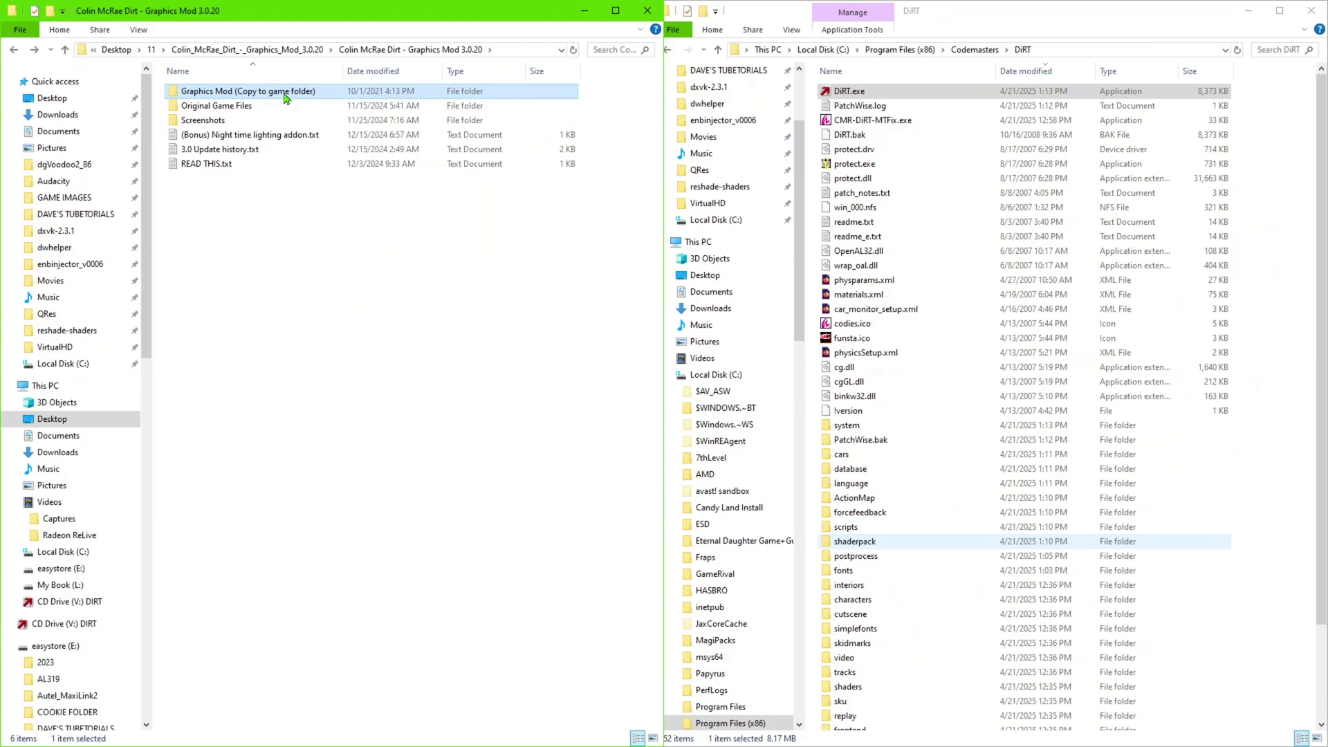
double_click(223, 97)
key("ctrl+a")
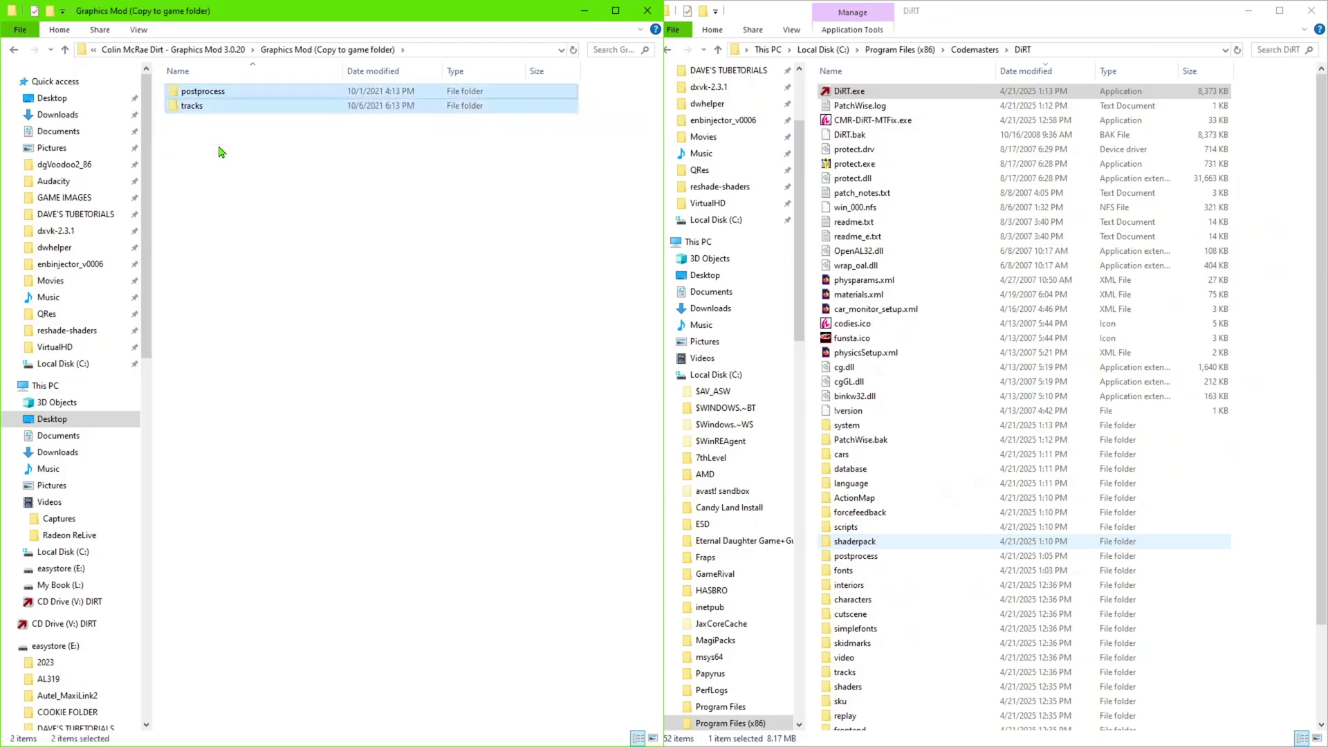
left_click(270, 263)
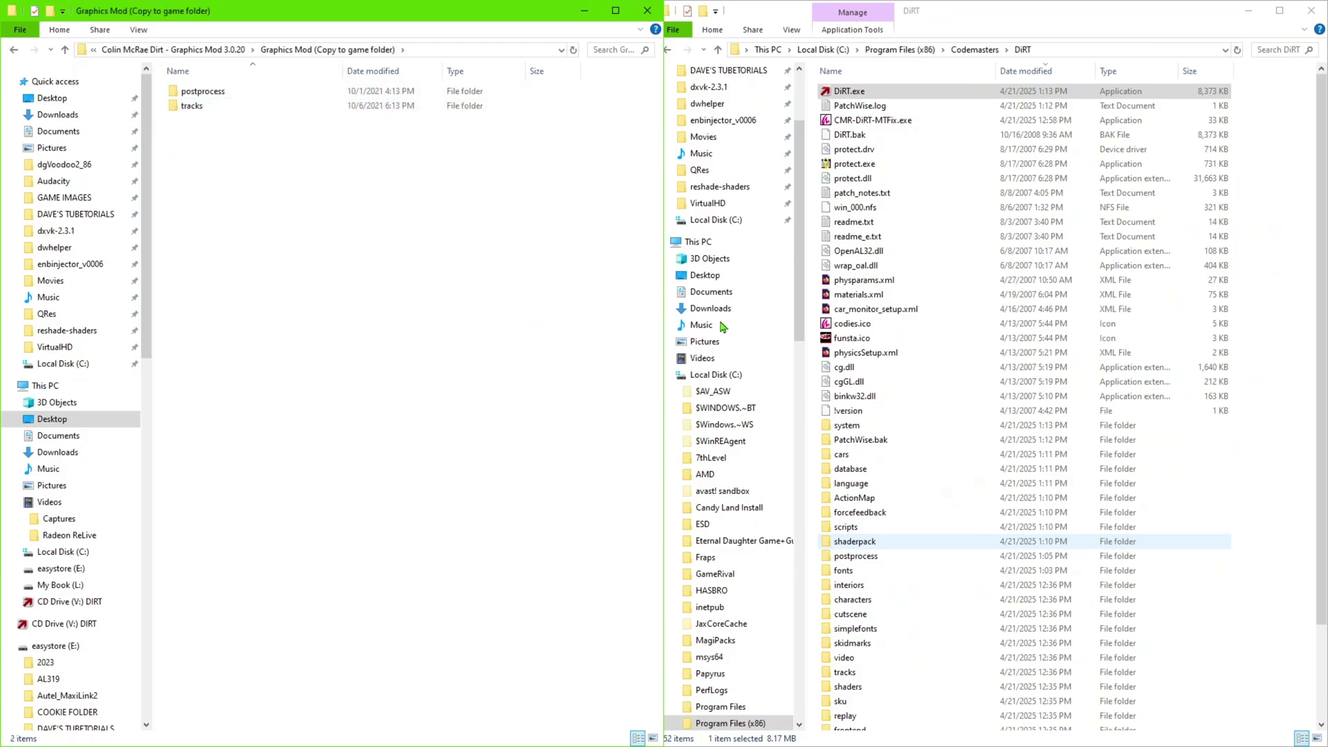
left_click(1291, 208)
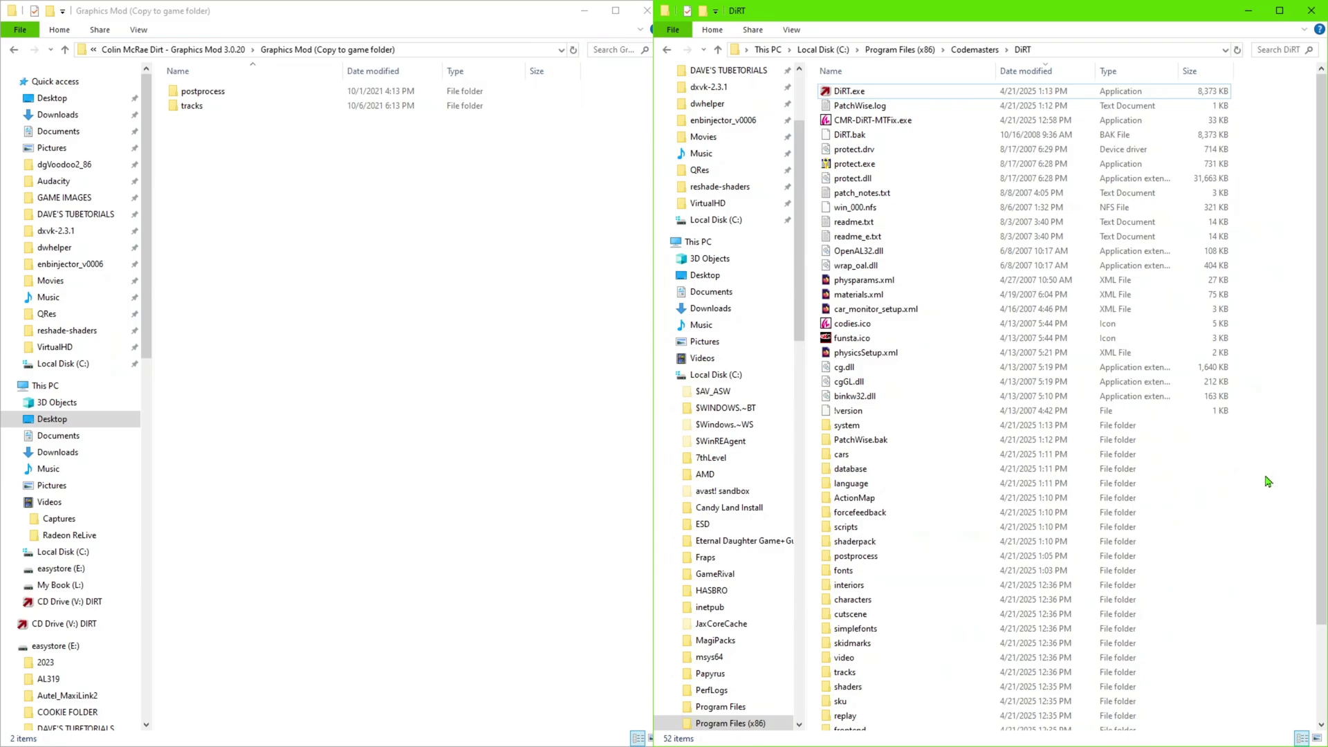
key("ctrl+v")
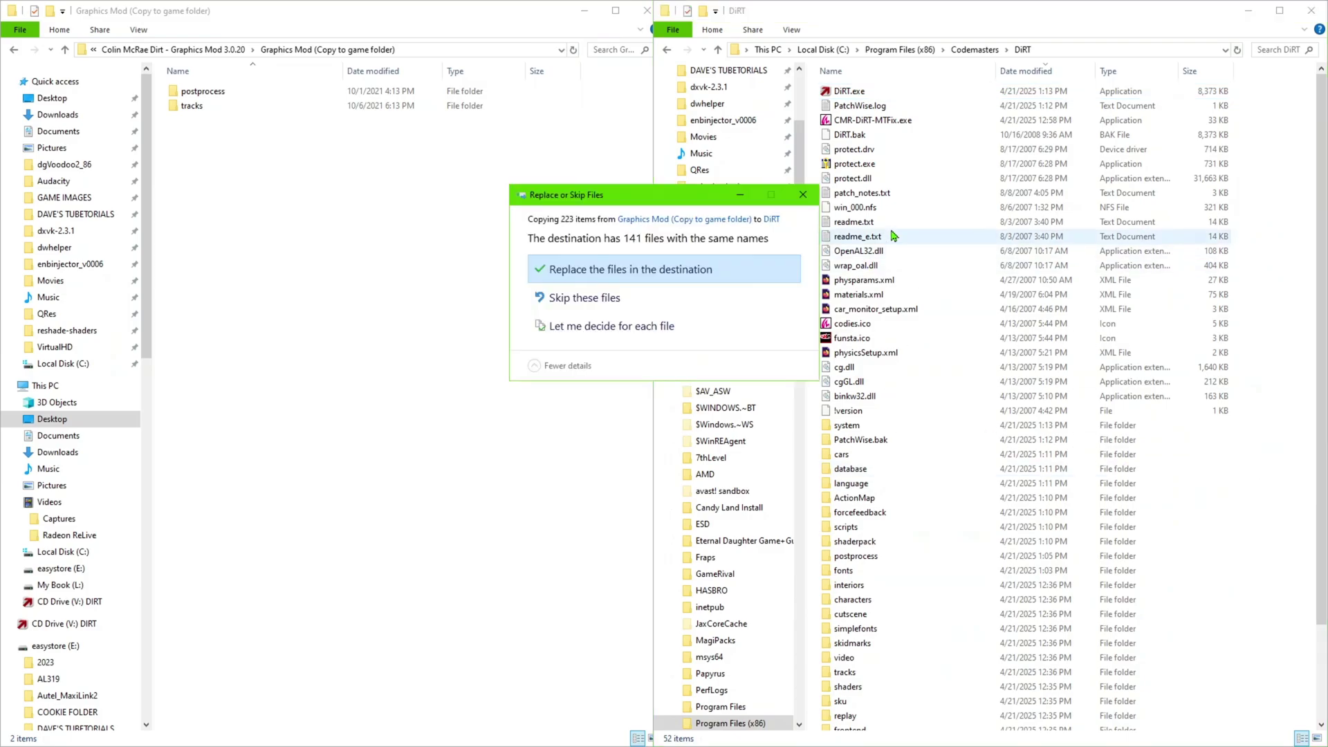
left_click(603, 276)
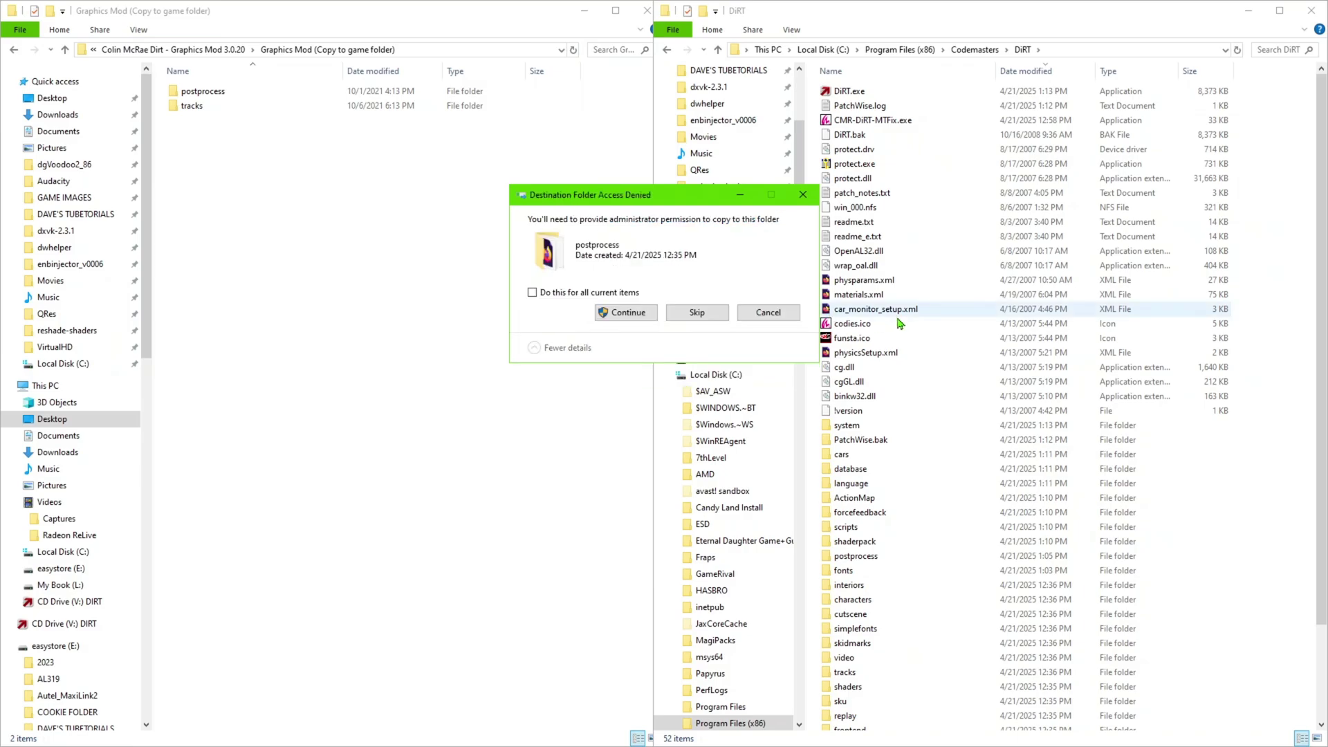
left_click(626, 312)
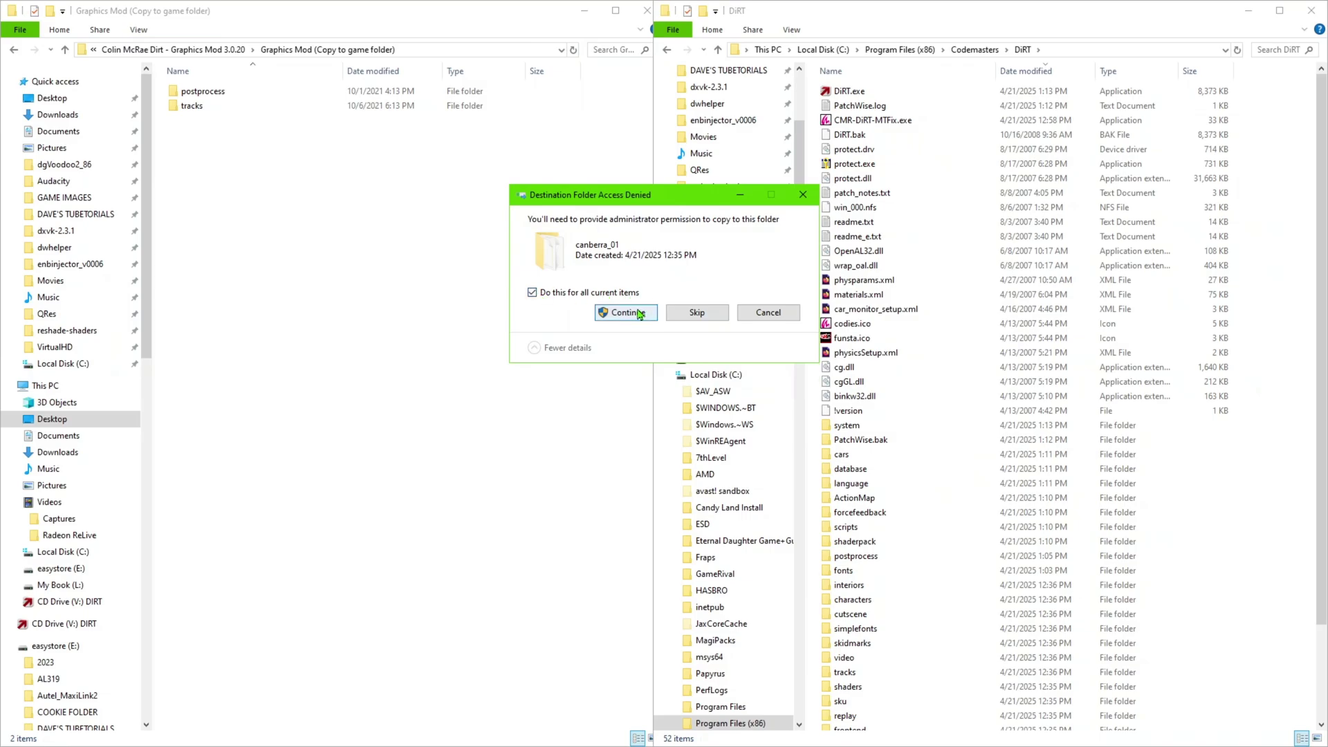
left_click(636, 313)
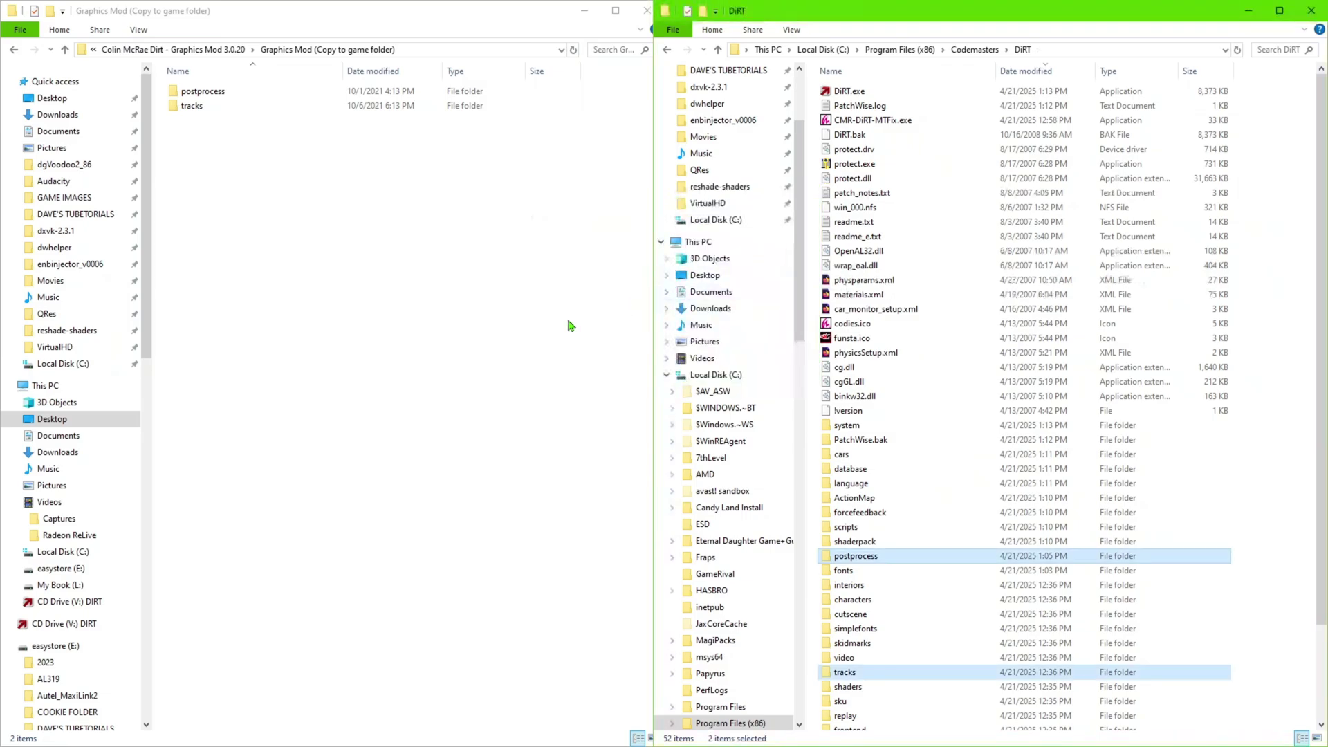
Return to folder 11 and open the Night Lighting folder inside the extracted Colin_McRae_Dirt_-_Night_Time_Lighting_1.0.1 folder
left_click(450, 303)
left_click(15, 51)
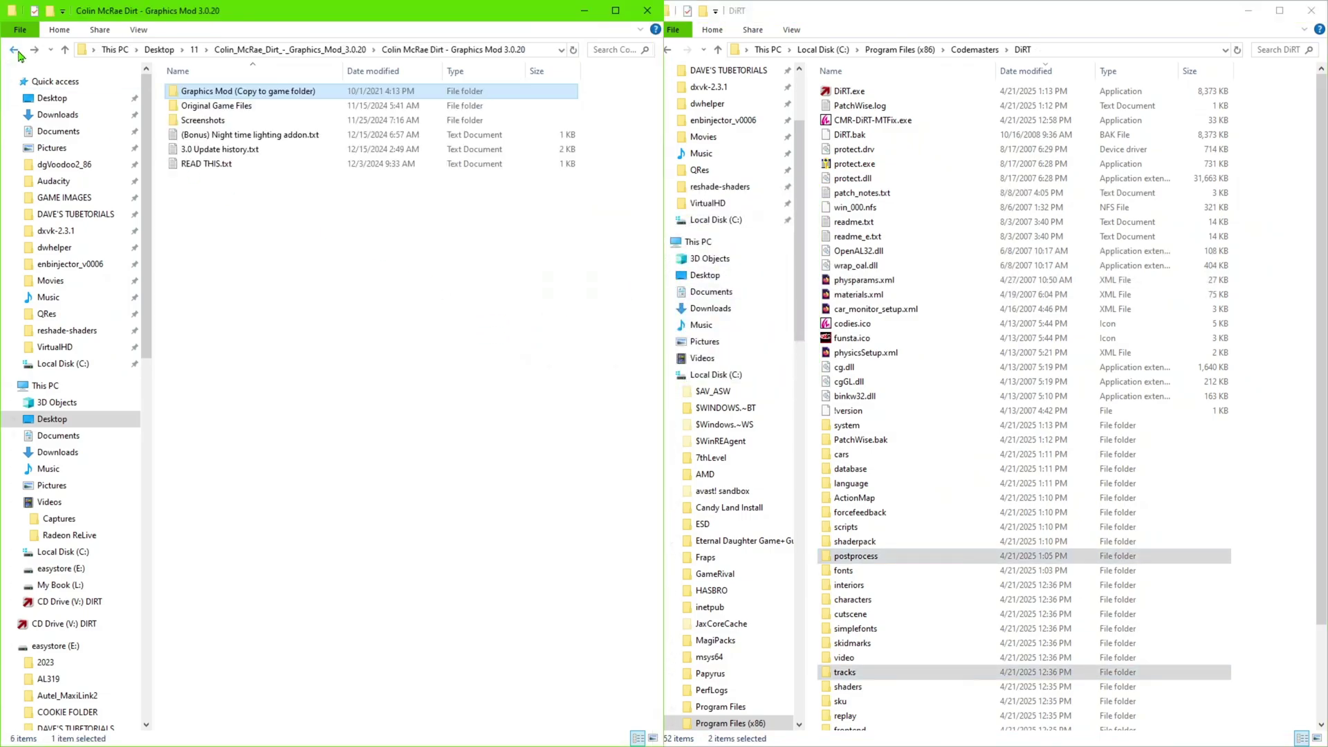
left_click(275, 217)
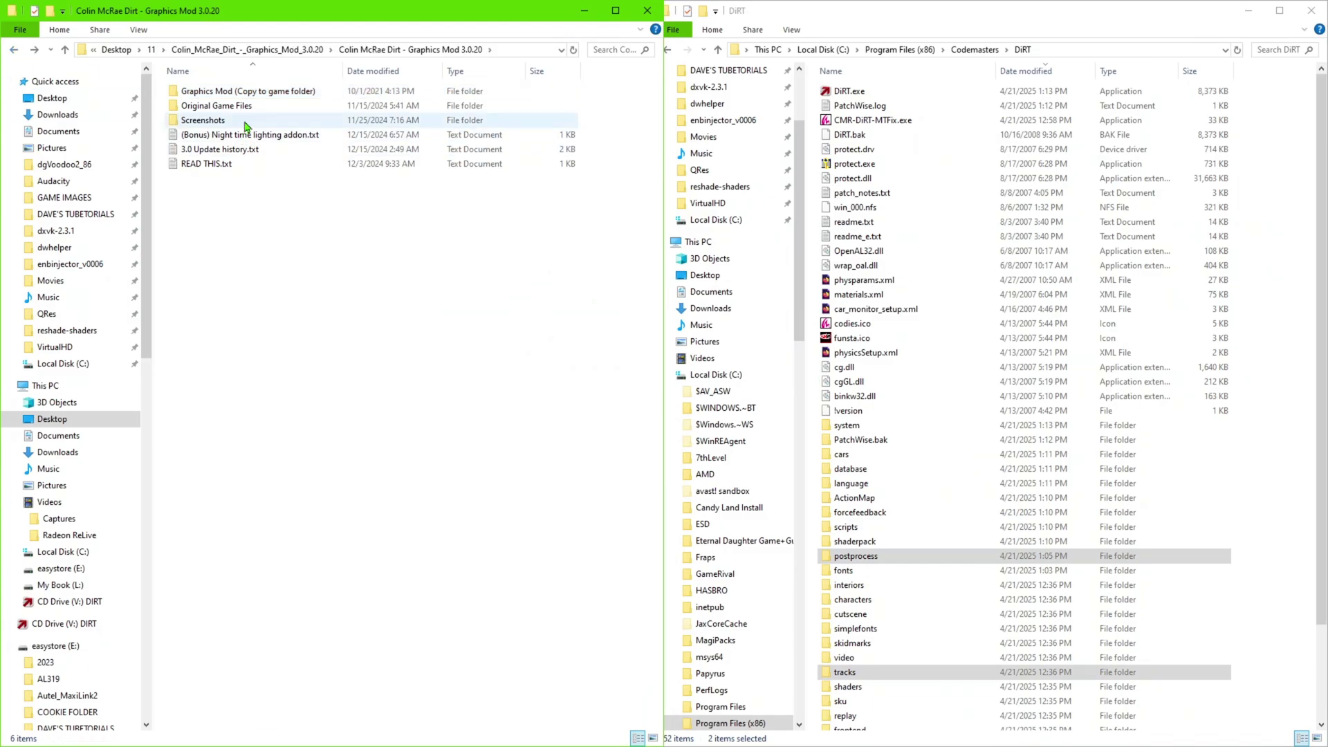
left_click(13, 51)
left_click(14, 52)
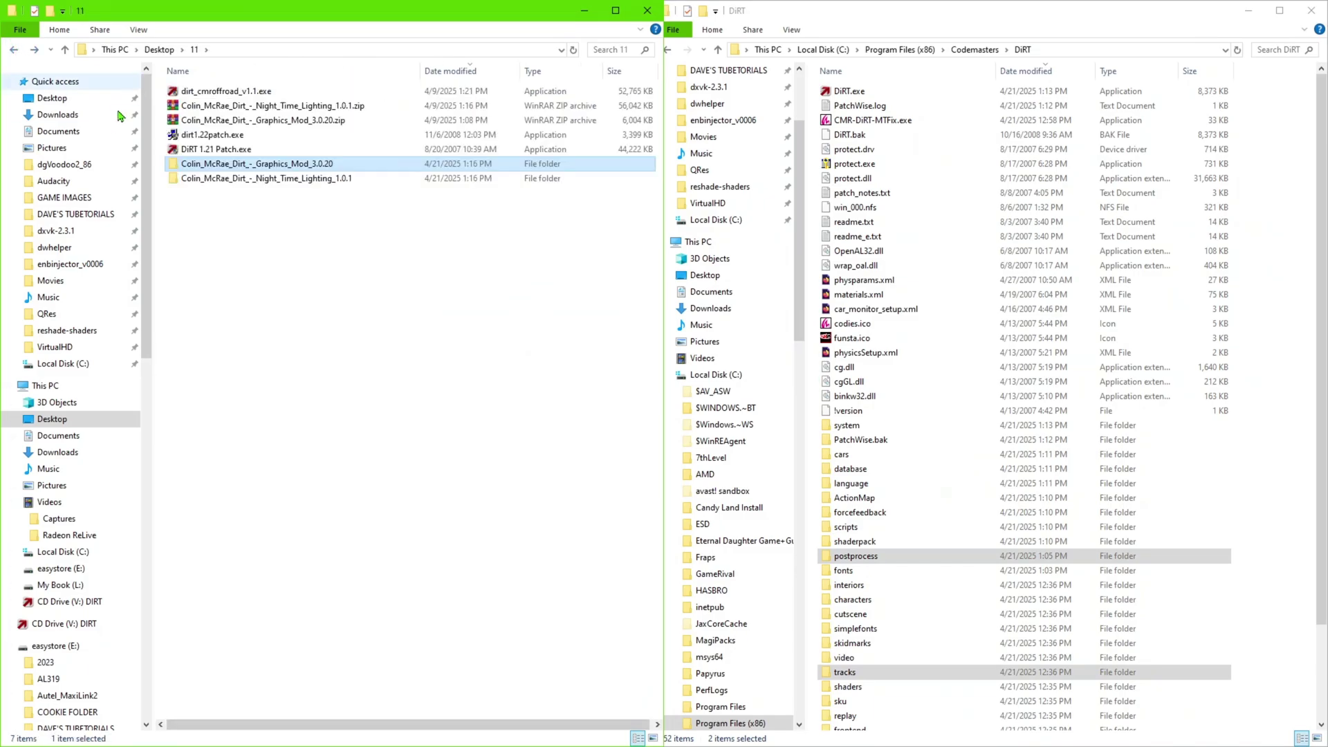
left_click(295, 195)
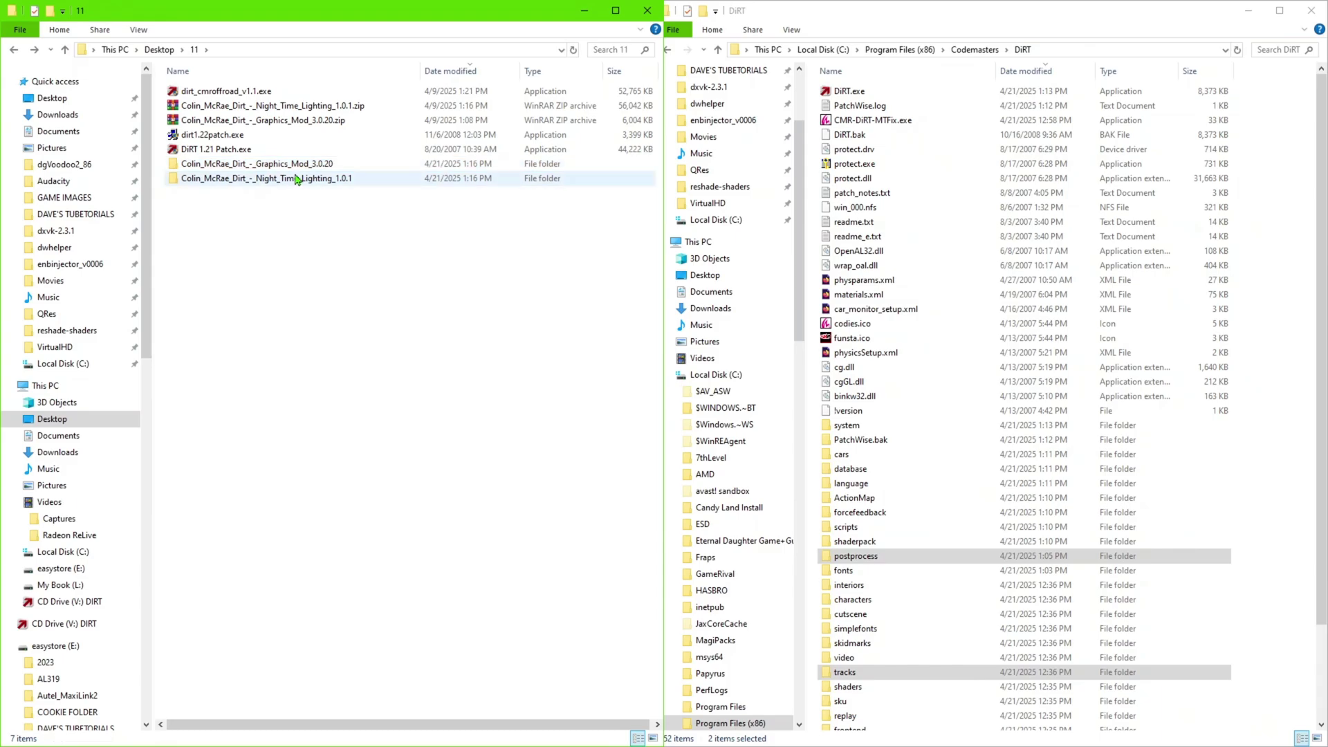
double_click(296, 178)
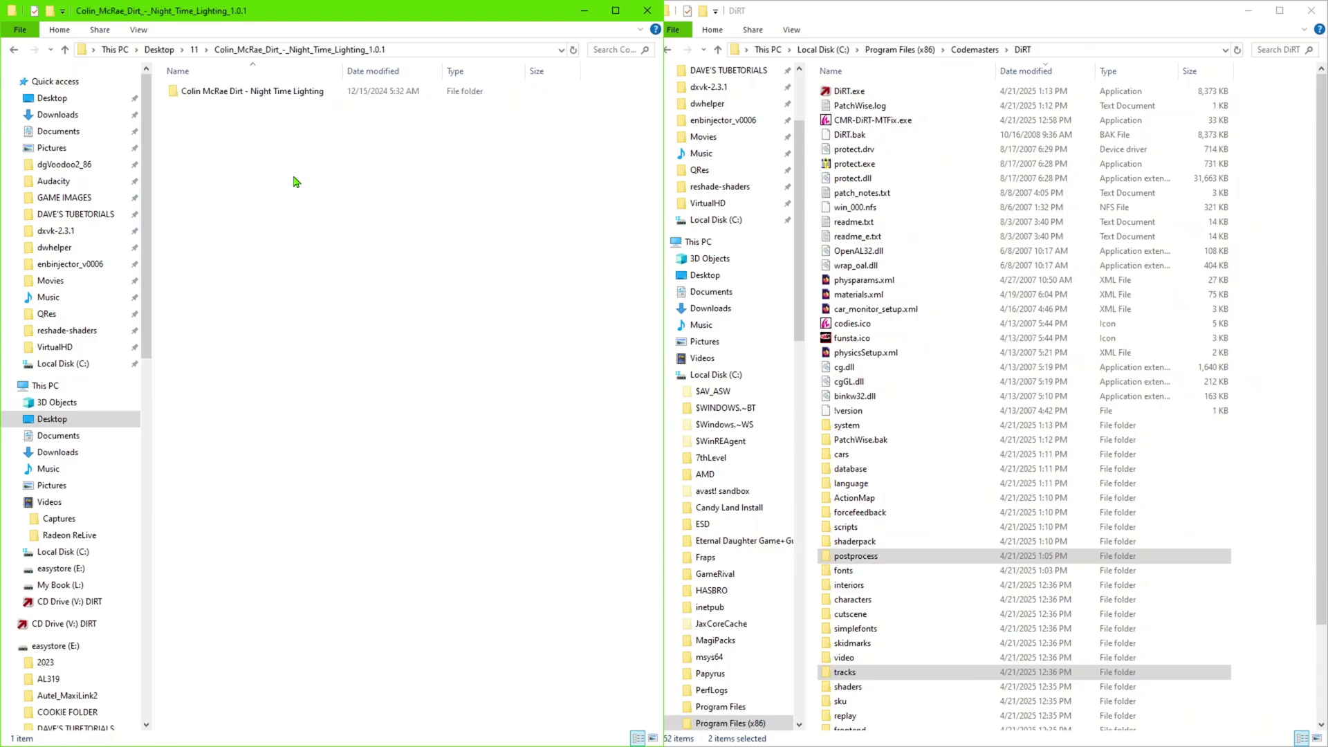
double_click(292, 90)
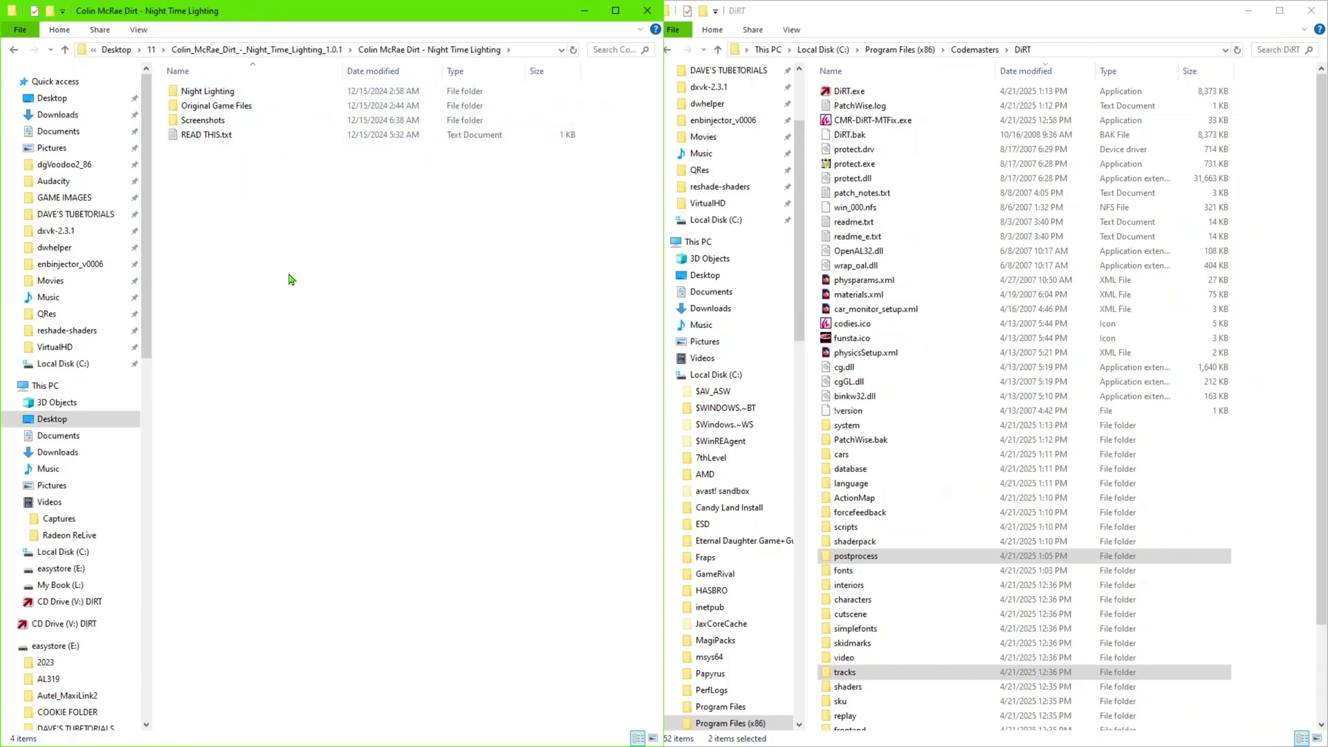
left_click(210, 98)
double_click(210, 93)
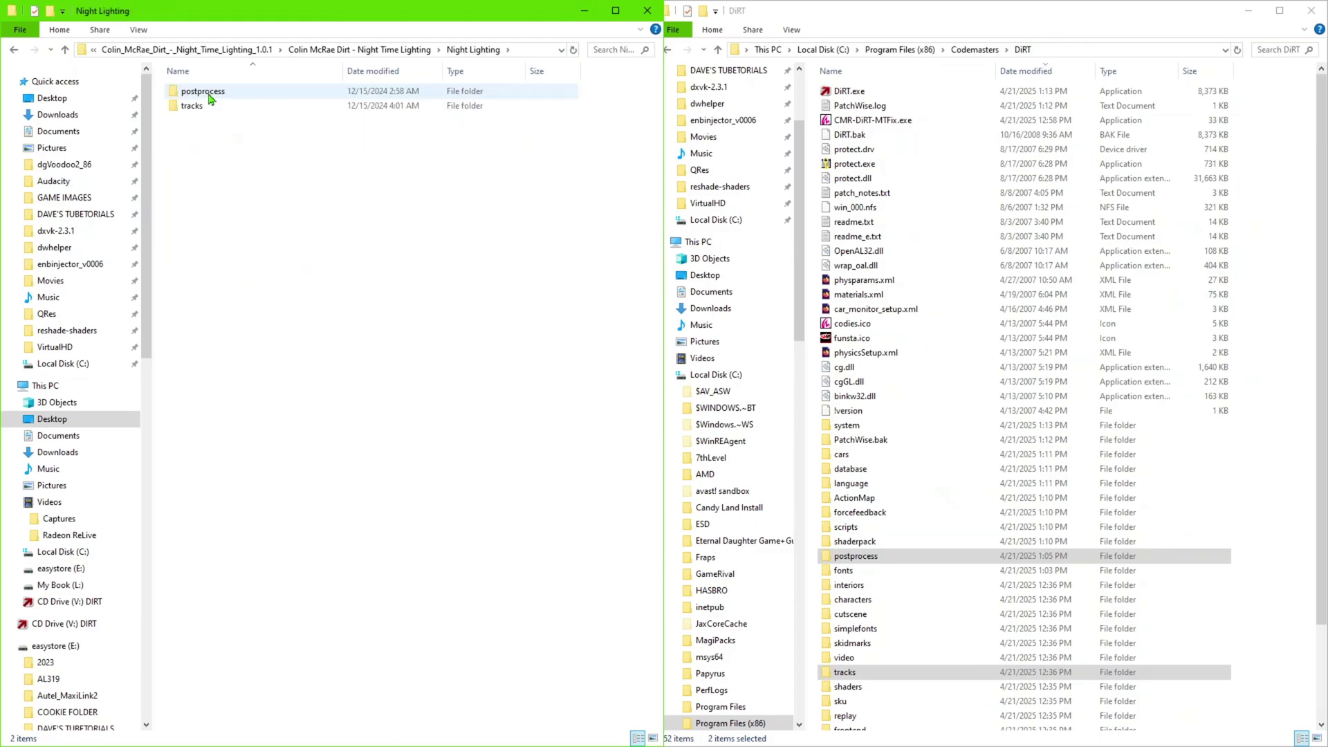
Copy the Night Lighting postprocess and tracks folders into the DiRT game folder, replacing existing files and granting administrator permission
key("ctrl+a")
left_click(277, 207)
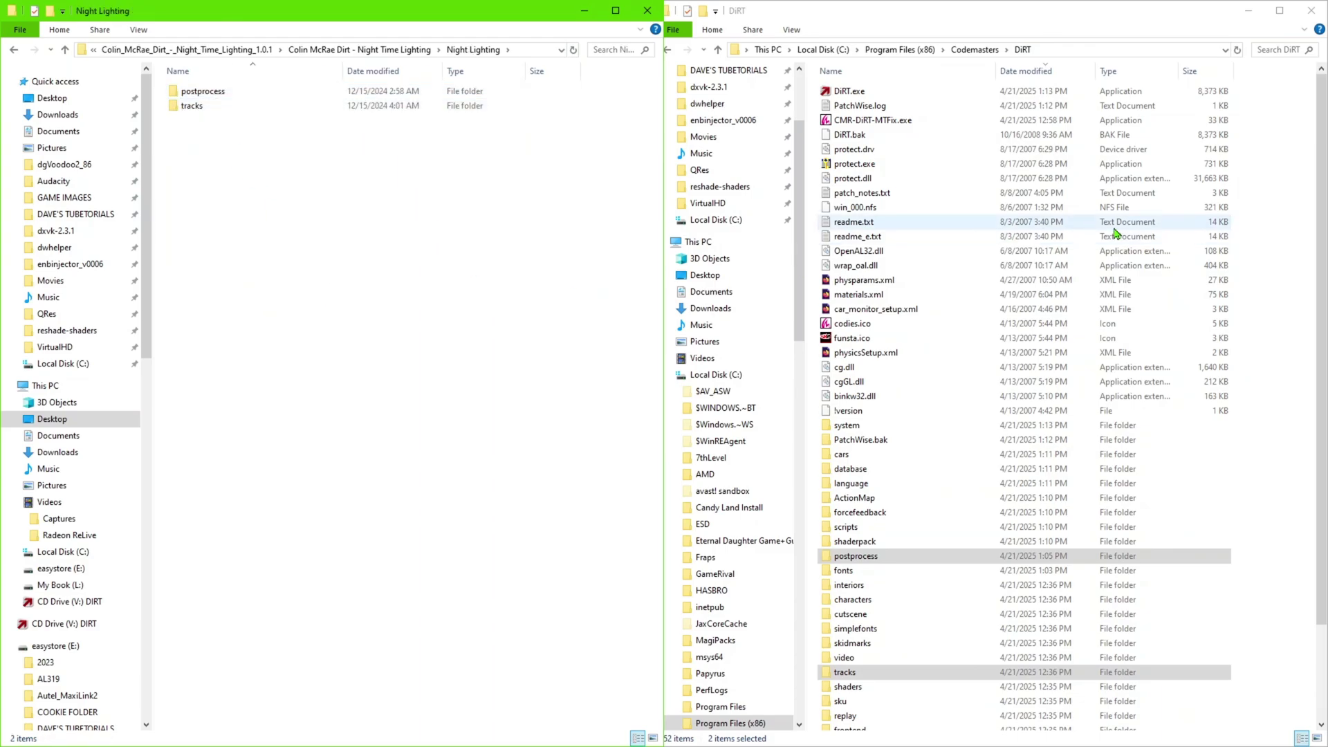
left_click(1285, 325)
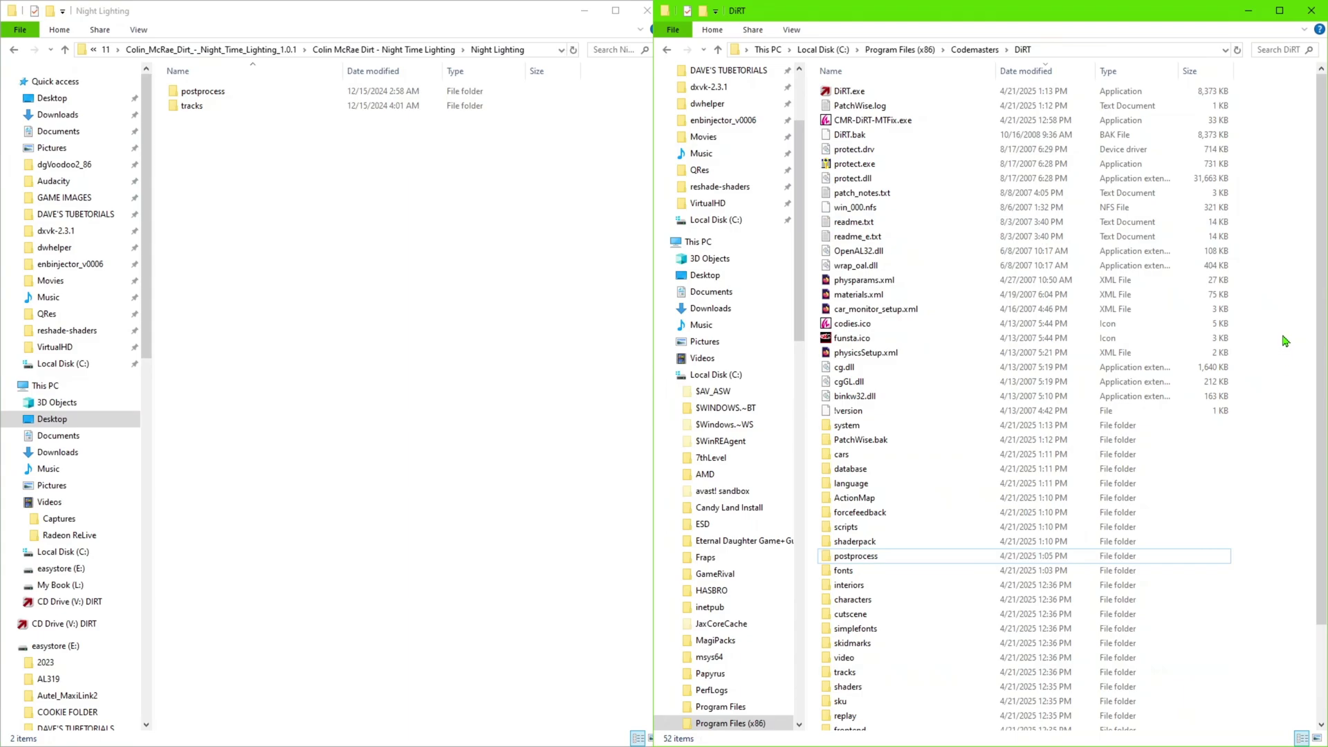
key("ctrl+v")
left_click(626, 272)
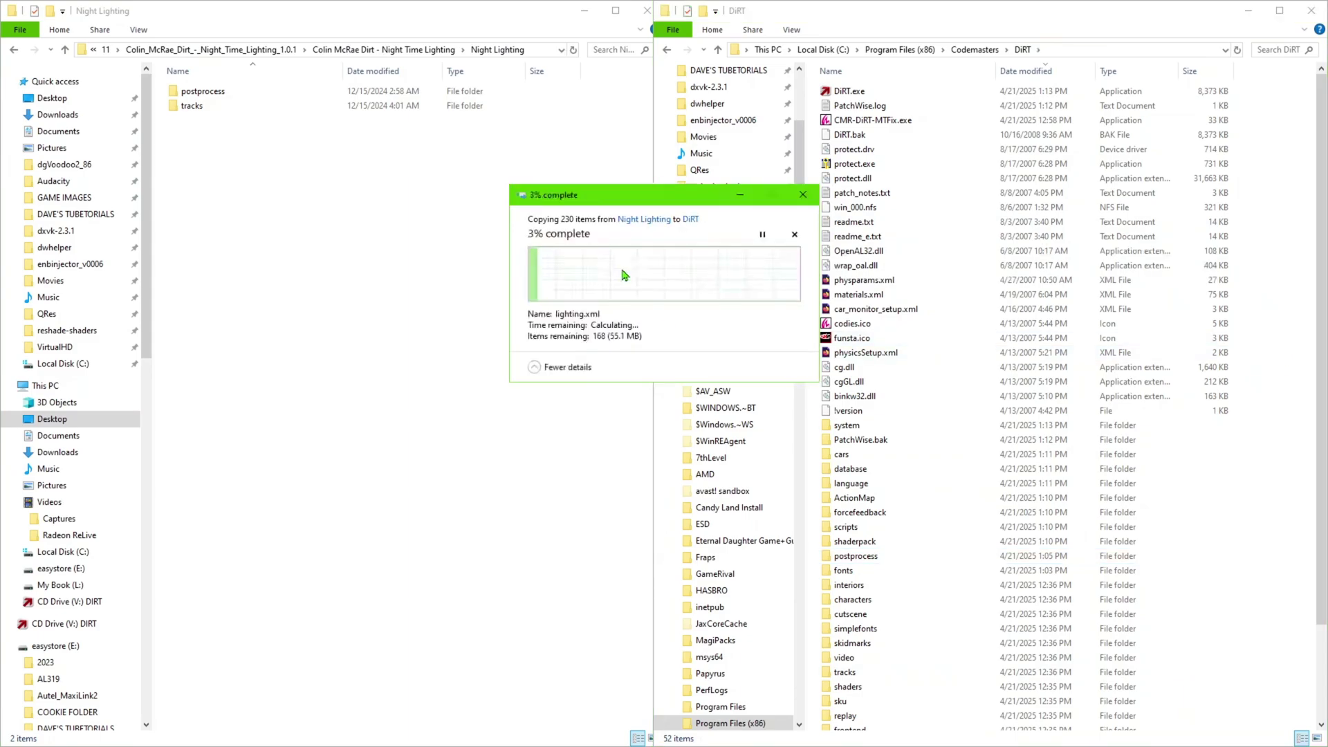
left_click(632, 315)
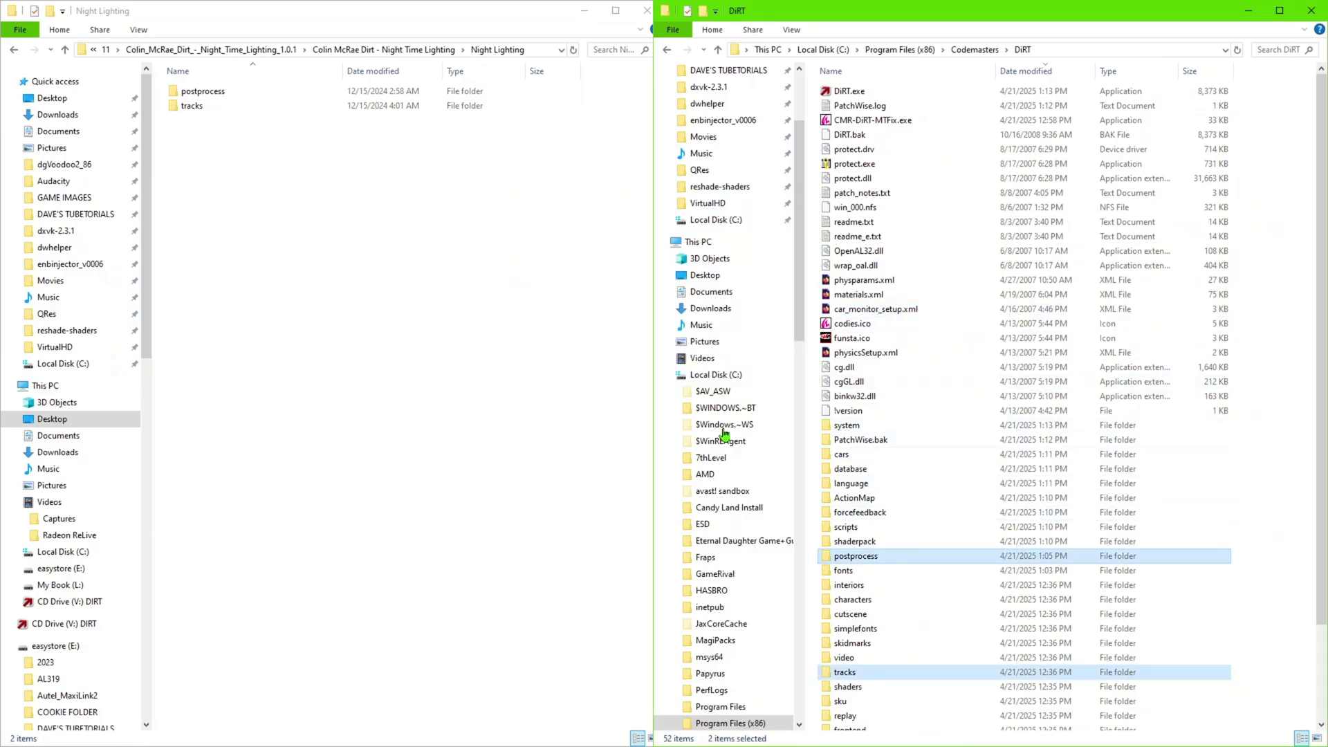
left_click(528, 389)
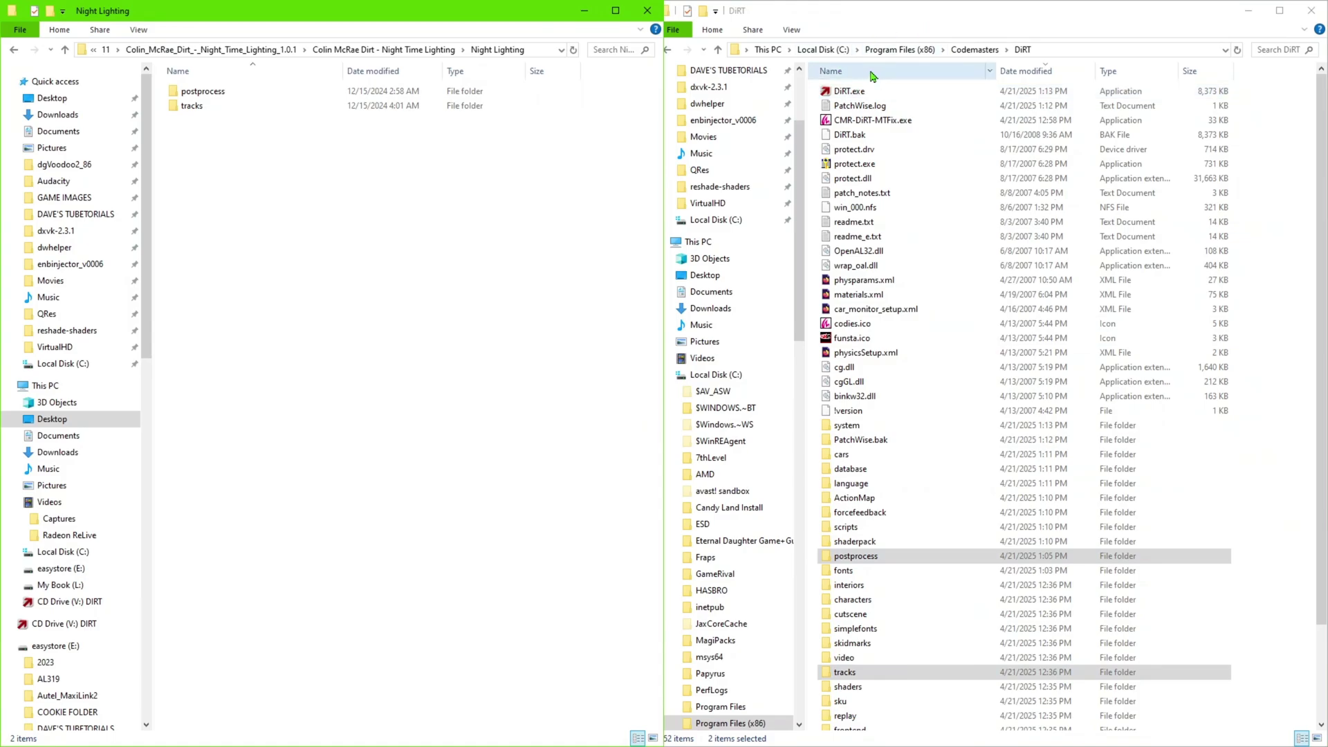
Launch the game from DiRT.exe and move to Rally World in the main menu
double_click(860, 95)
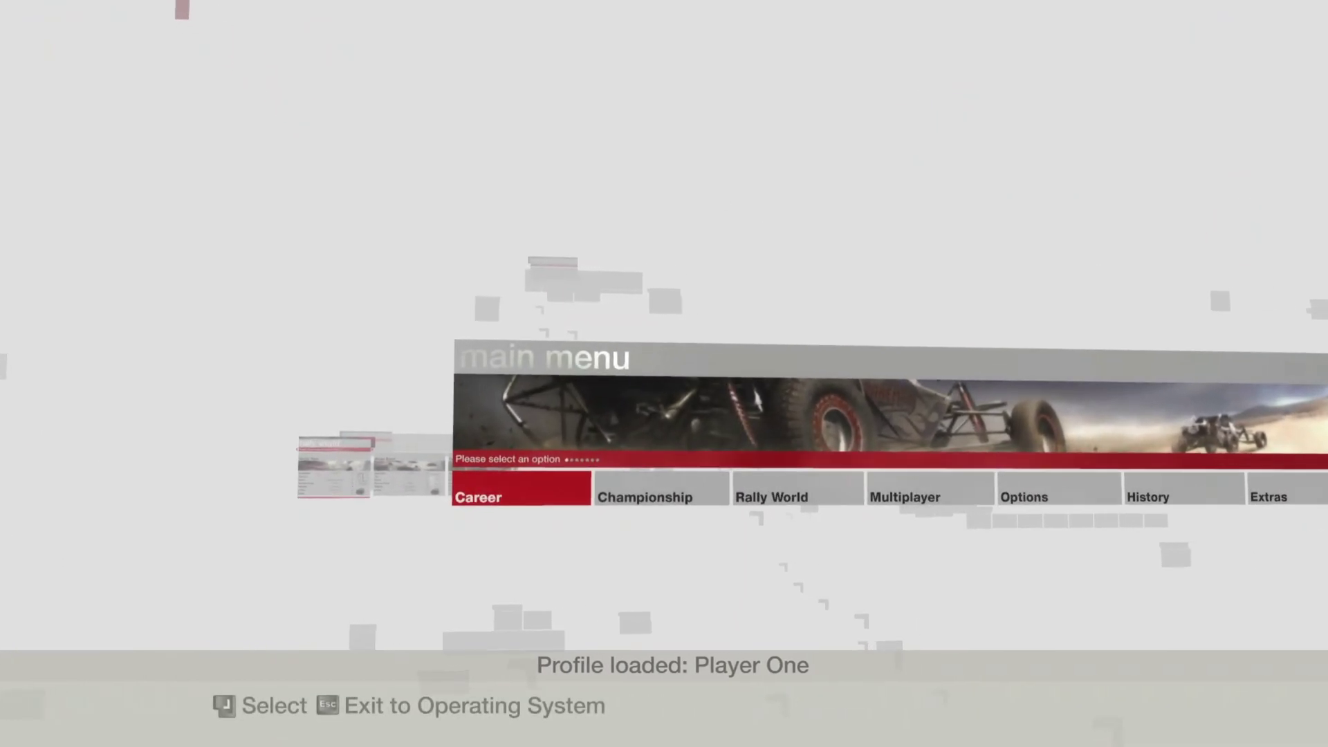
key("Right")
key("Right")
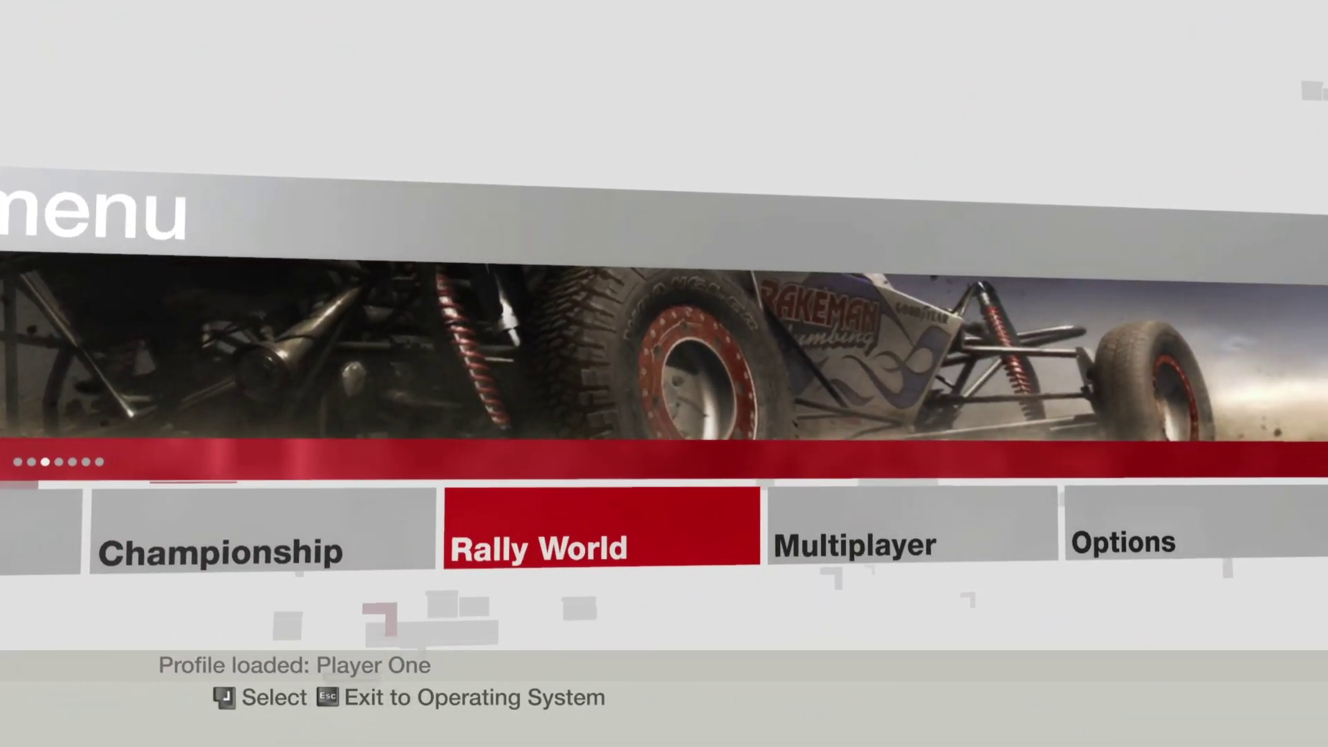